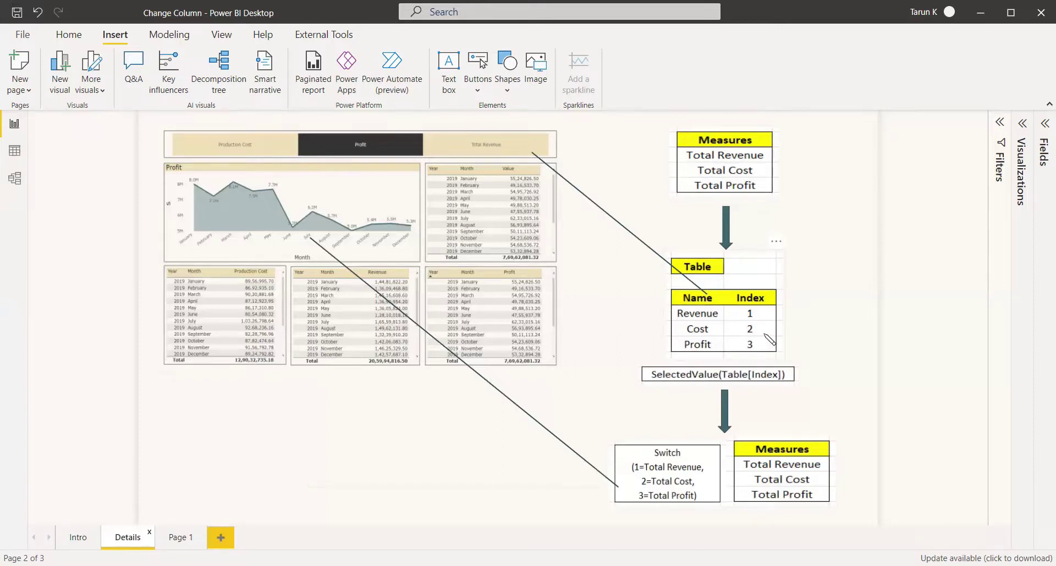
- Examine the fields of the Calendar and Sales Details tables from Page 1, and review the planned measures on the Details page
scroll(278, 94, up, 1)
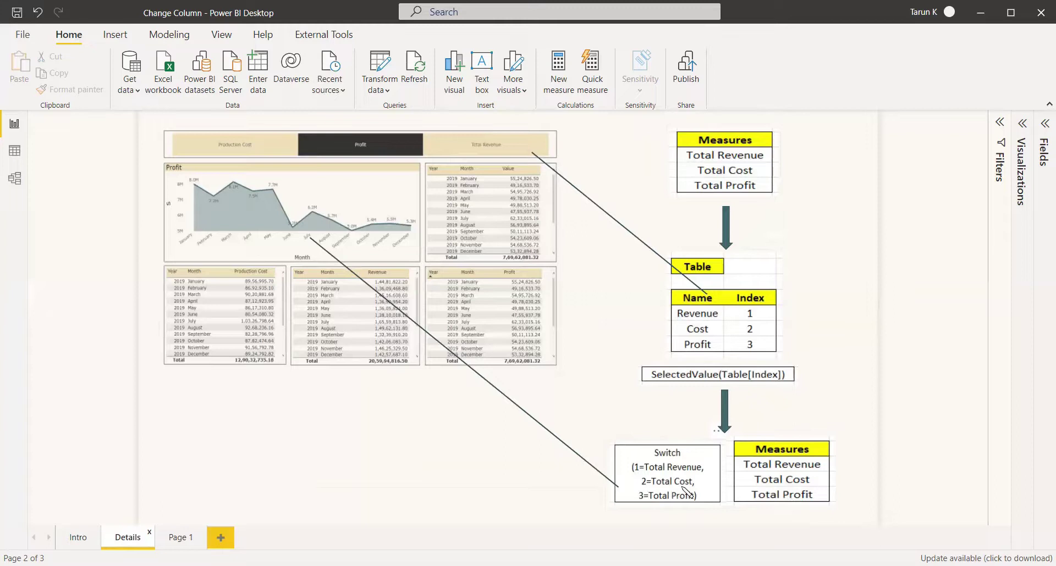
click(186, 539)
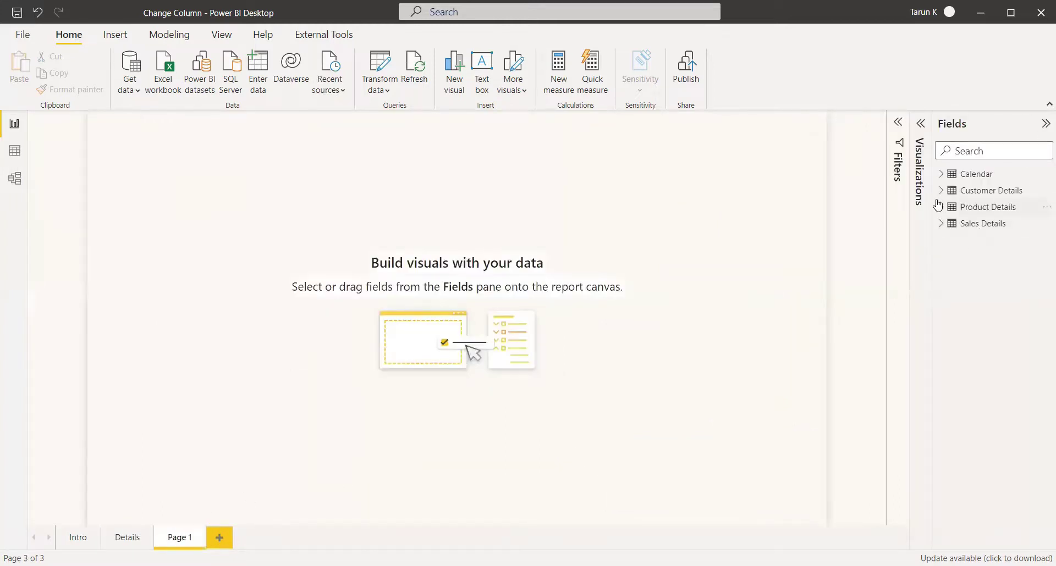
click(941, 175)
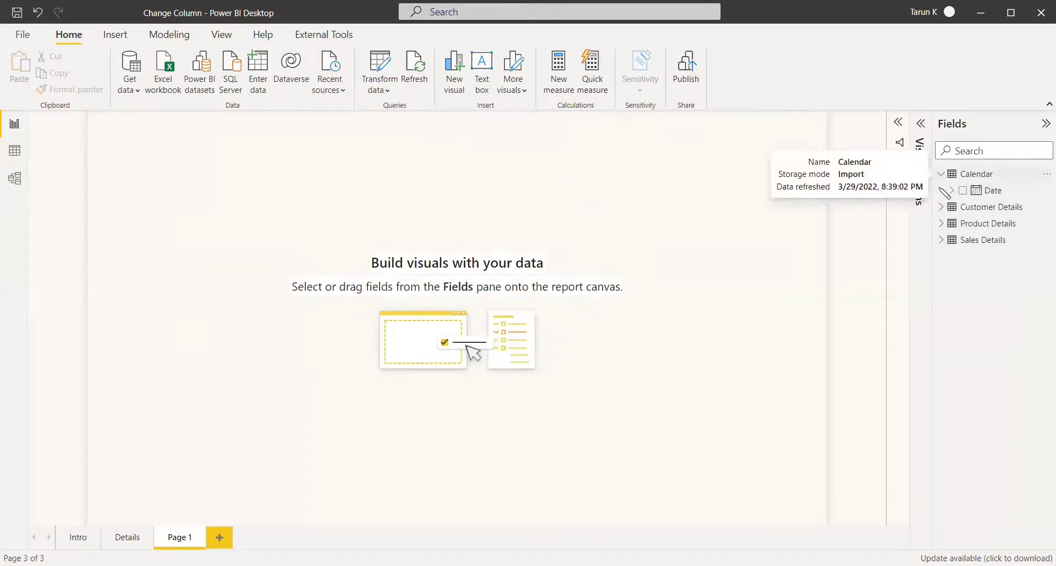
click(941, 241)
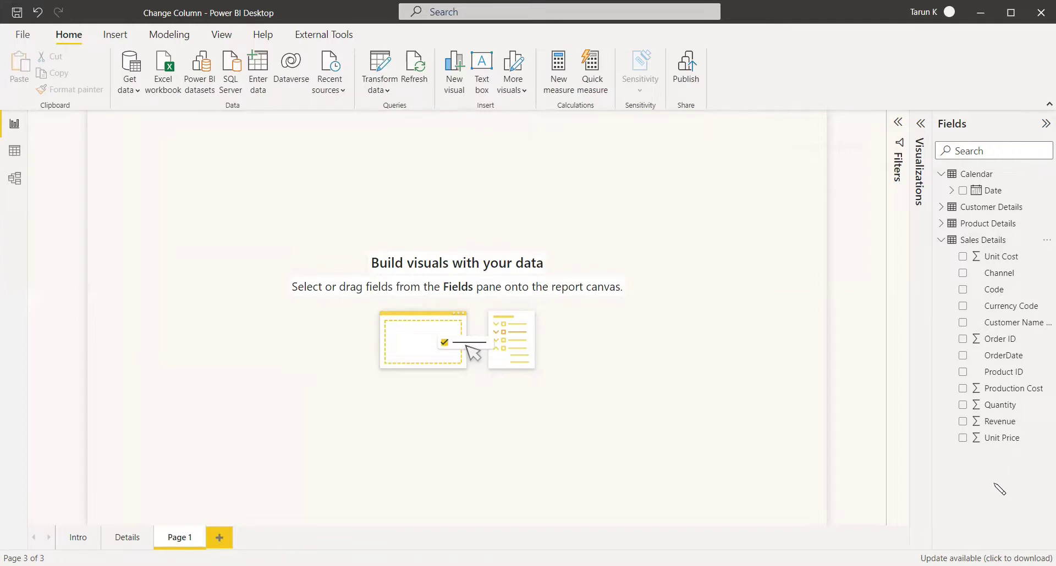
click(128, 538)
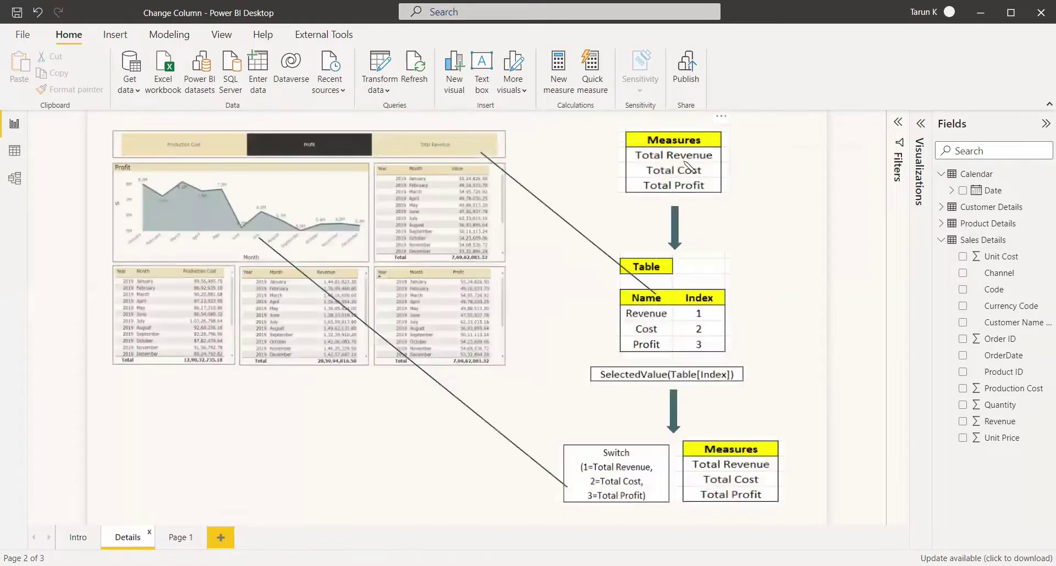
- On Page 1, add a measure to the Sales Details table: Total Revenue = SUM('Sales Details'[Revenue])
click(182, 538)
right_click(978, 242)
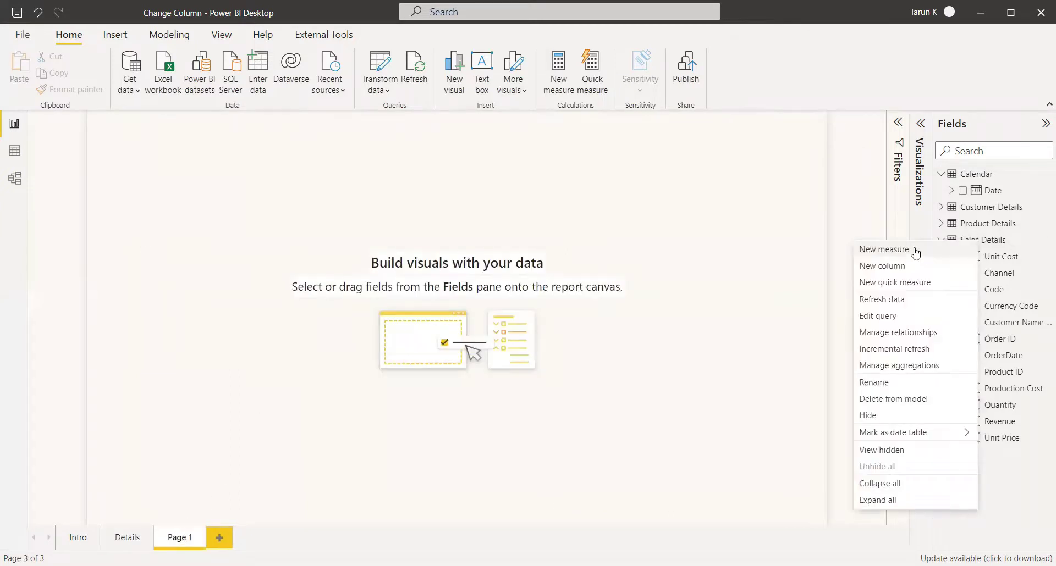
click(916, 253)
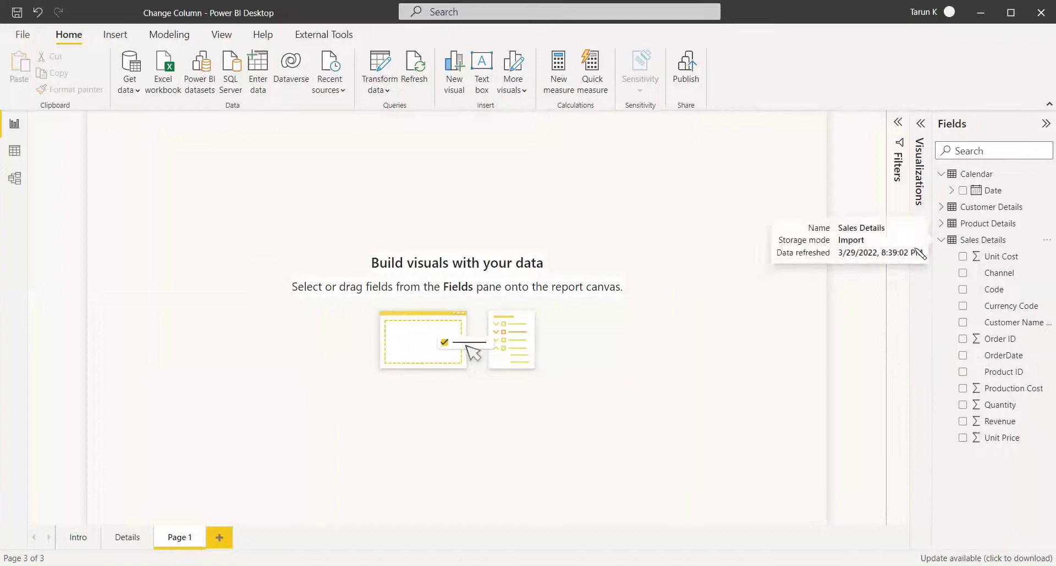
text(T)
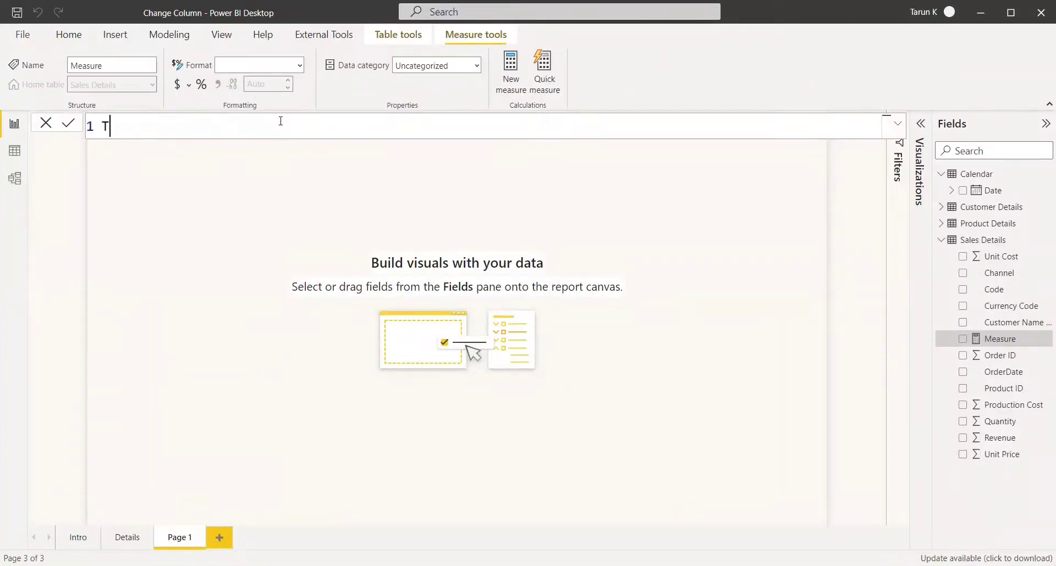
text(otal Revenue = SUM()
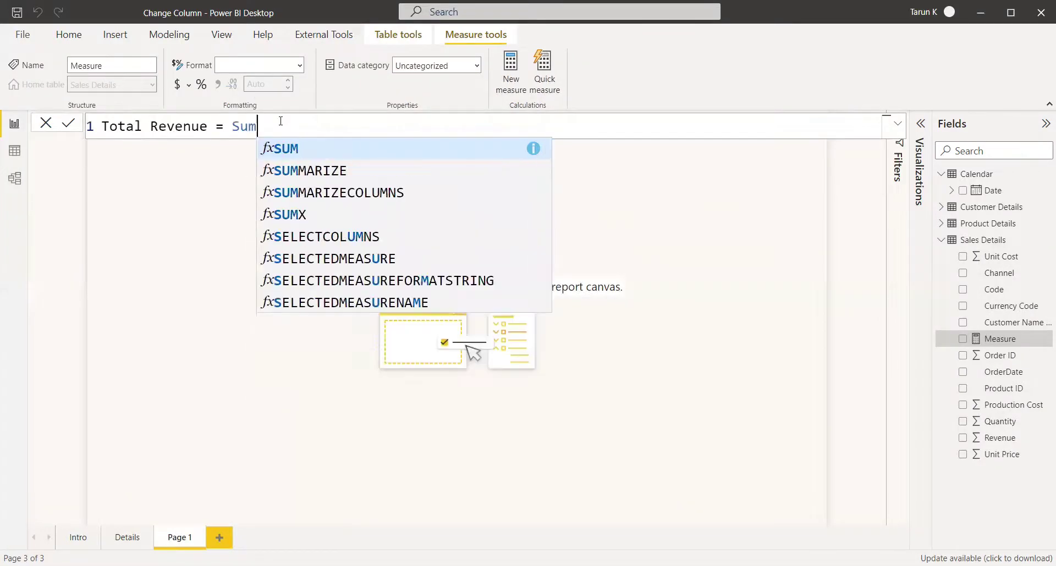
text(reven)
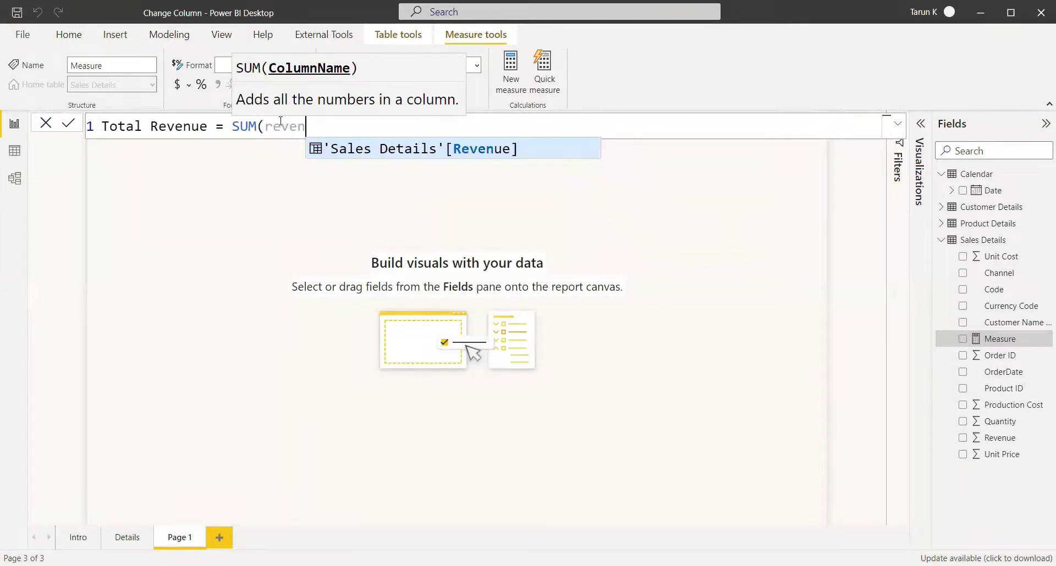
key(Tab)
text())
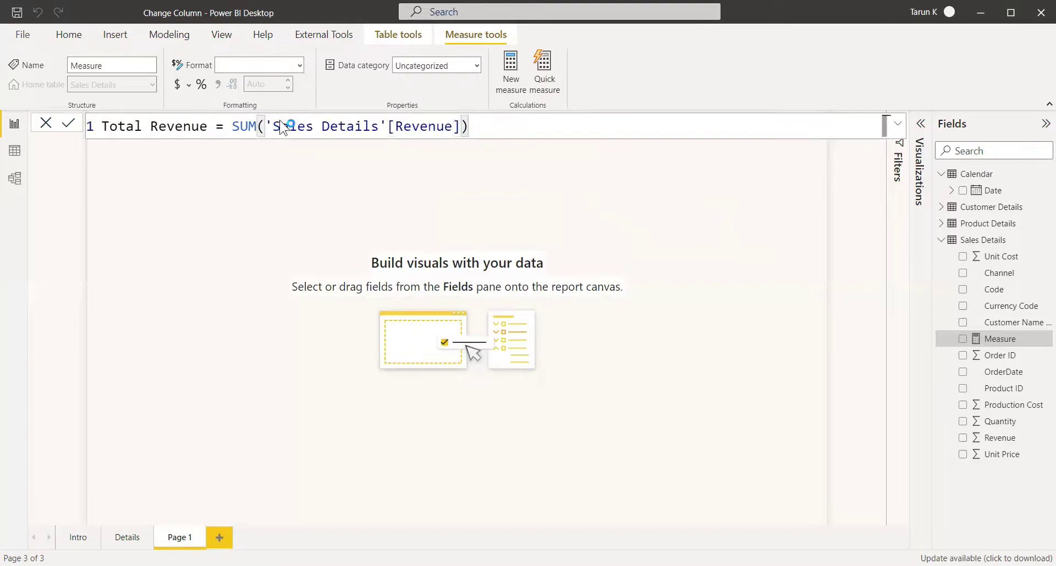
- Add a second measure to the Sales Details table that sums Production Cost: Total Cost = SUM('Sales Details'[Production Cost])
right_click(988, 241)
click(938, 253)
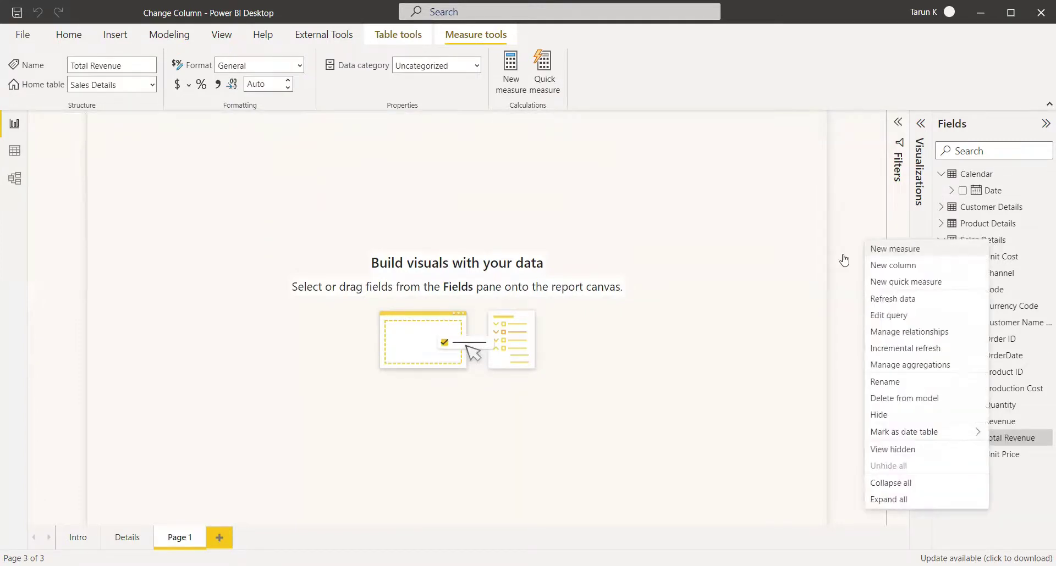
text(T)
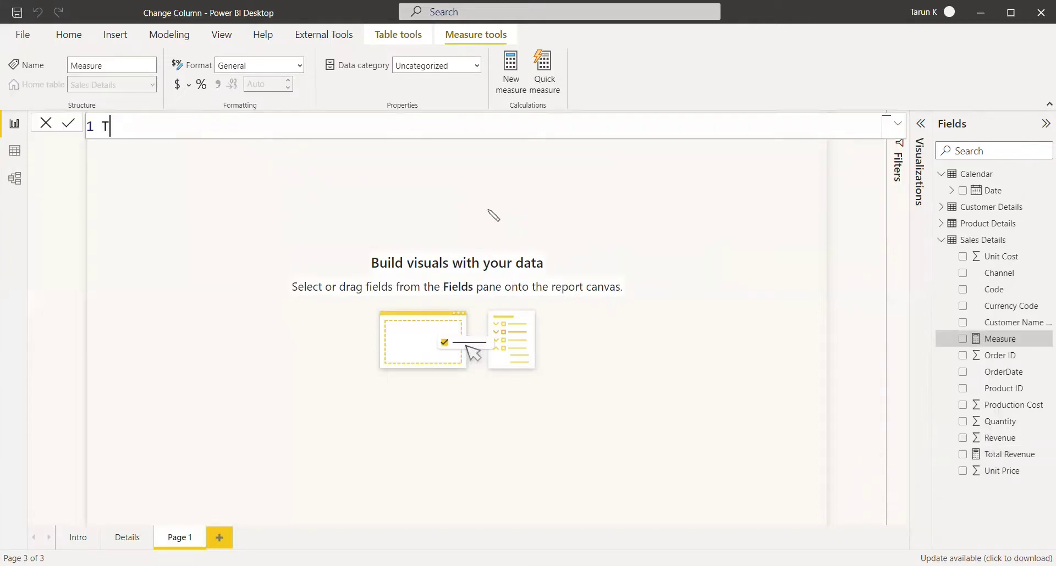
text(otal Cost = Sum)
key(Tab)
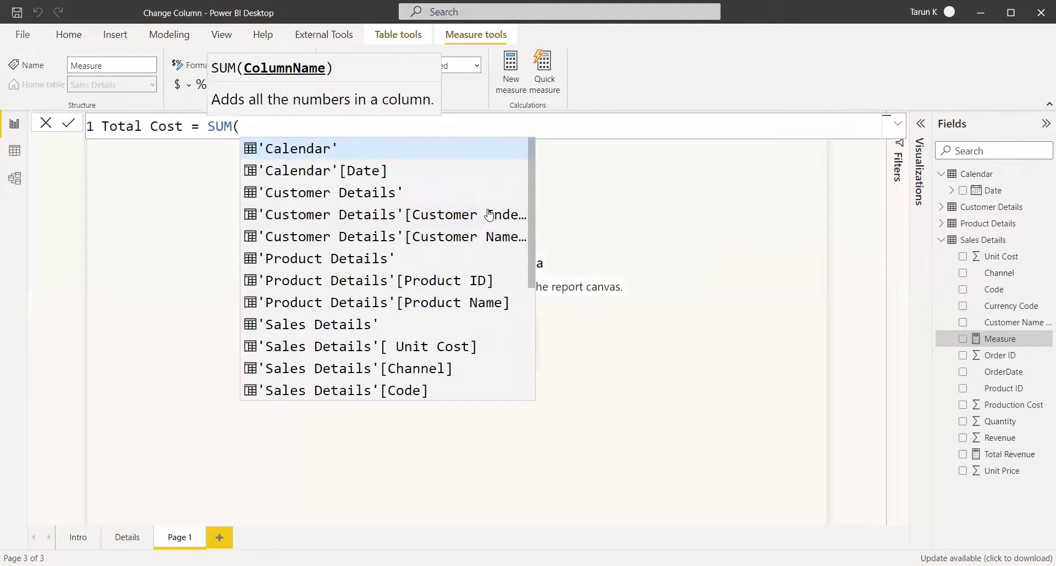
text(Prod)
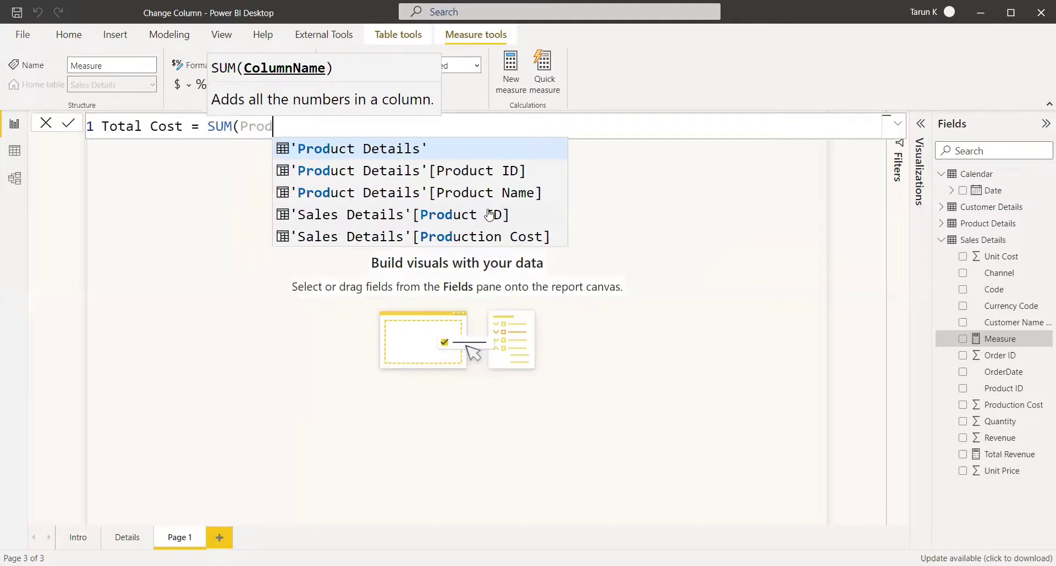
key(Down)
key(Down)
key(Tab)
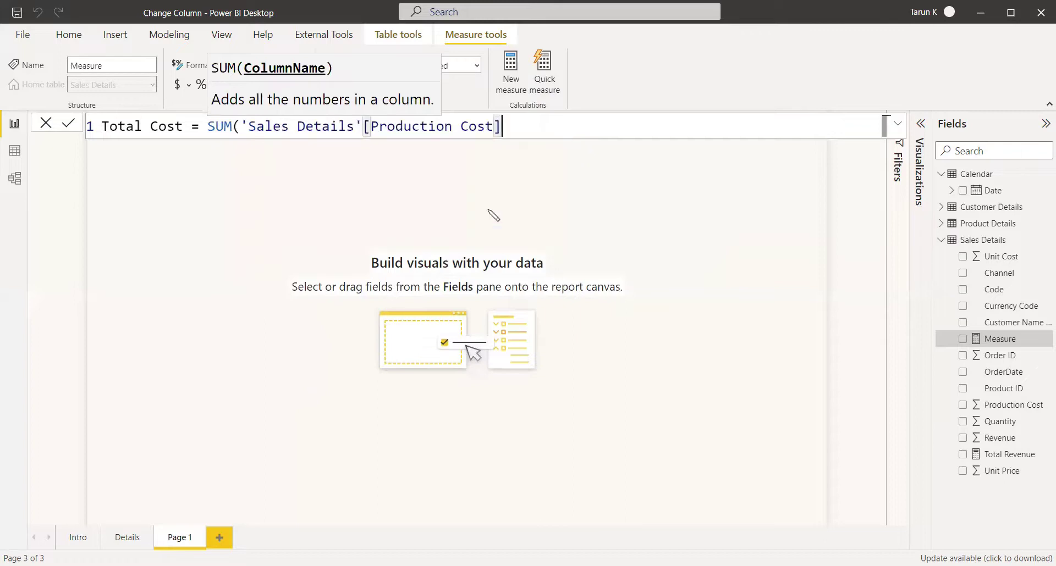
key(Return)
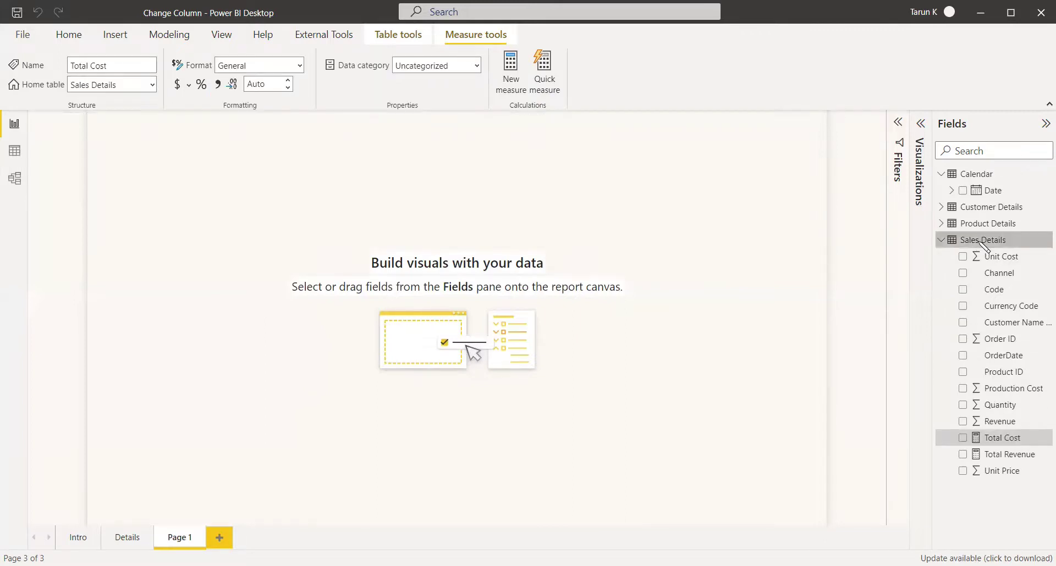
- Add a third Sales Details measure: Total Profit = 'Sales Details'[Total Revenue] - 'Sales Details'[Total Cost]
right_click(980, 242)
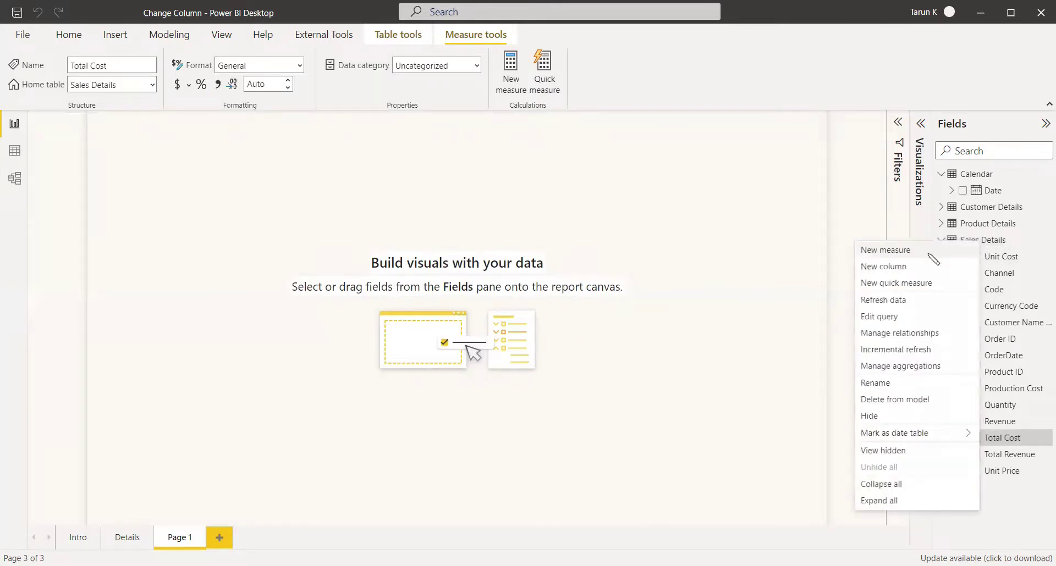
click(930, 254)
text(Total Prof)
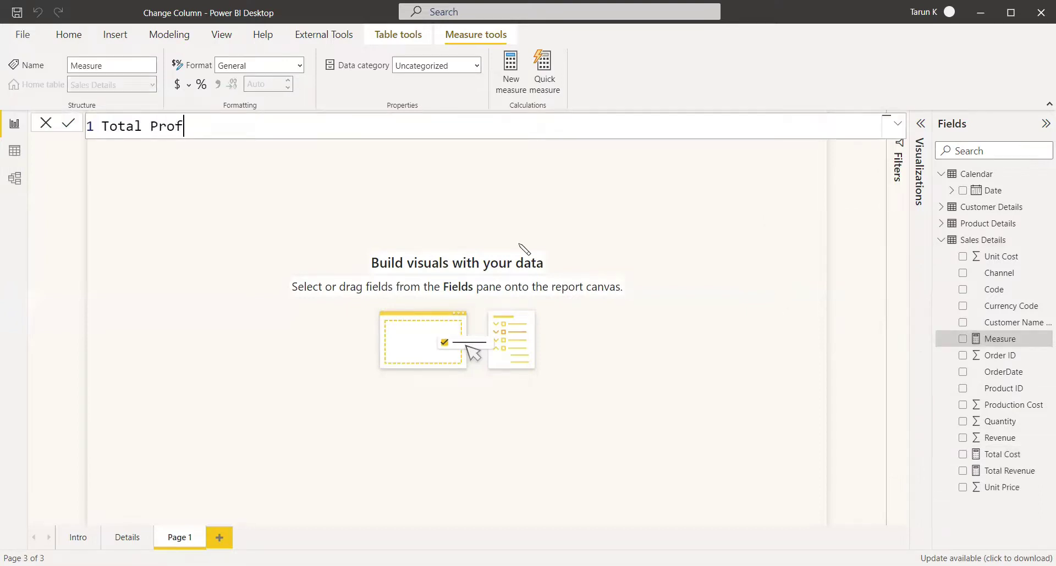
text(it = T)
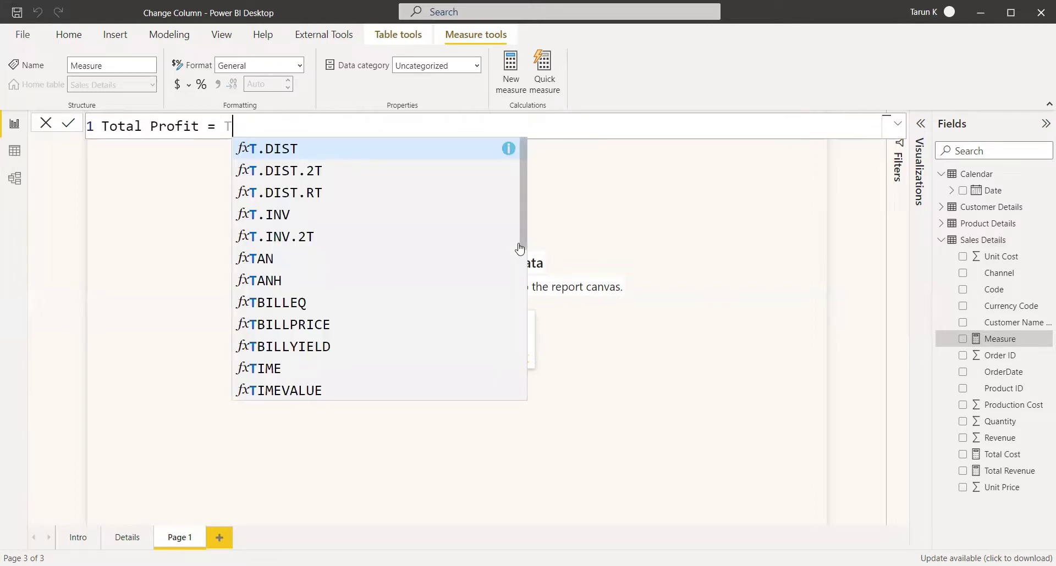
text(ot)
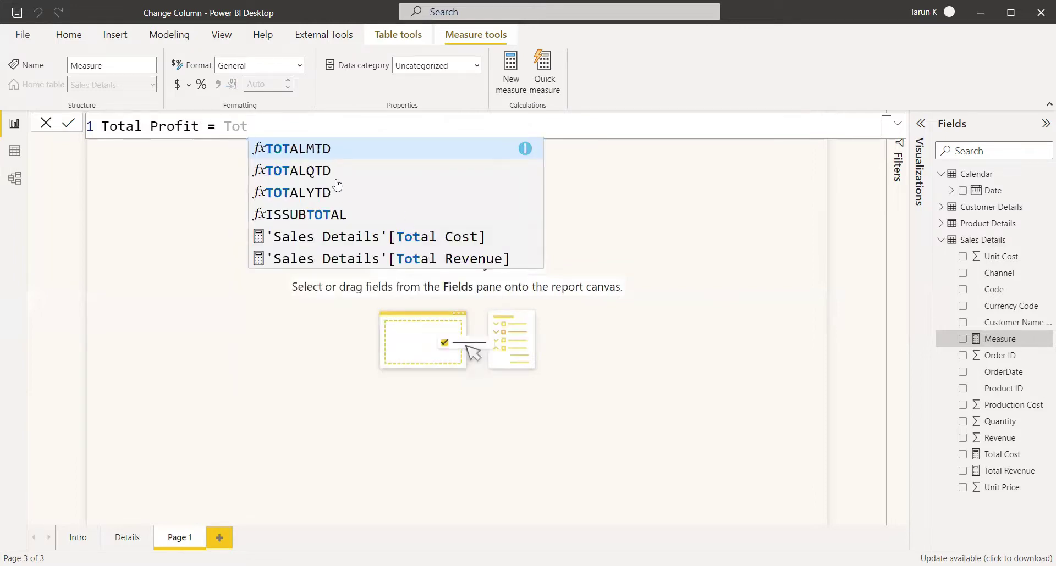
click(485, 259)
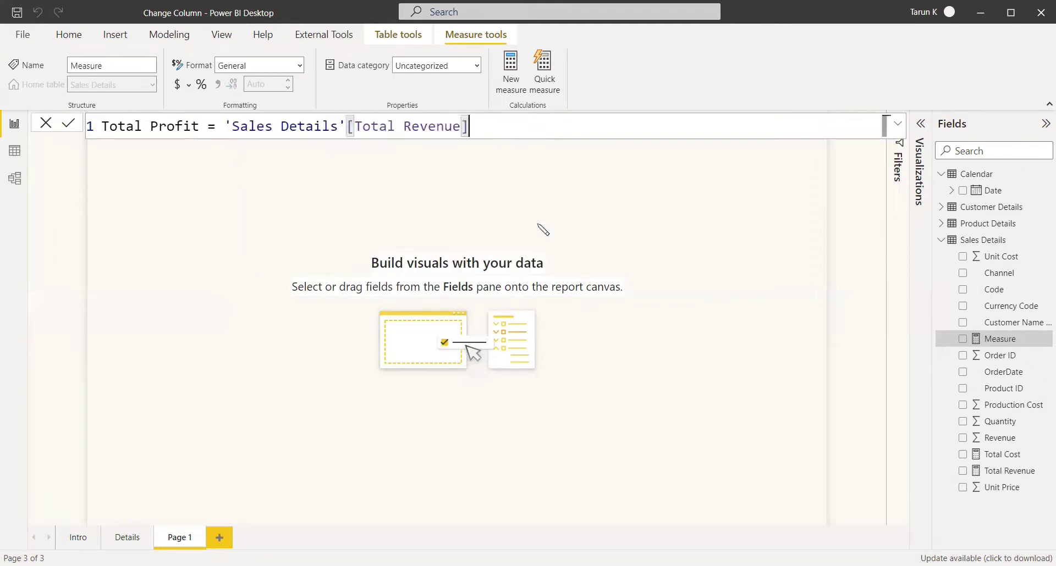
text(- )
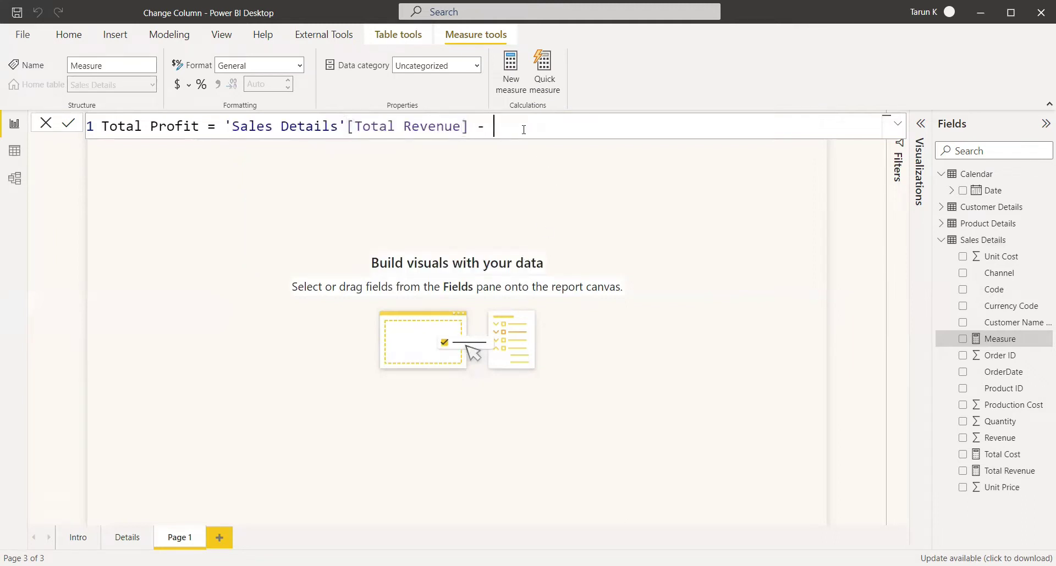
text(Tot)
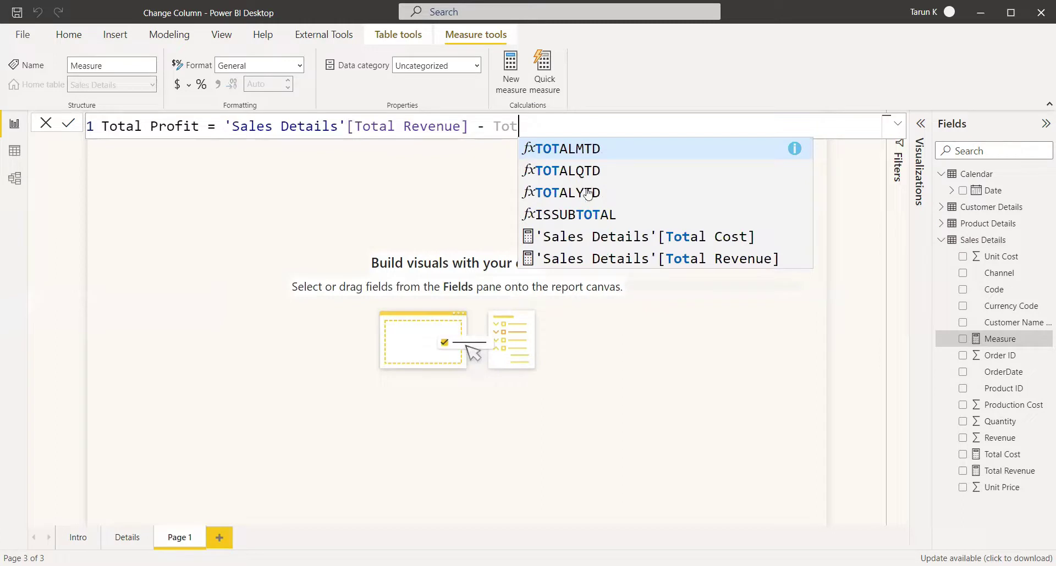
click(613, 237)
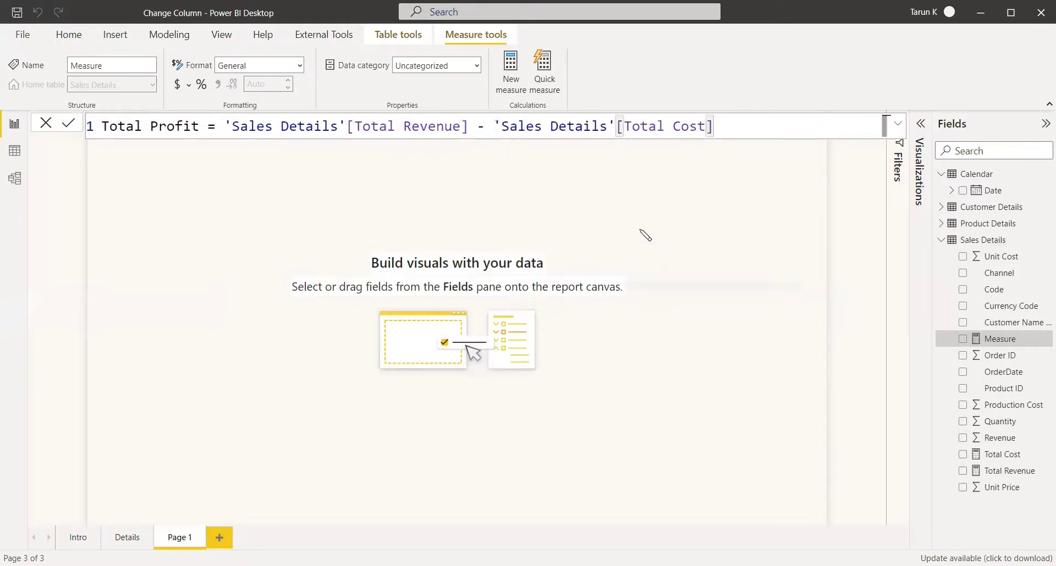
key(Return)
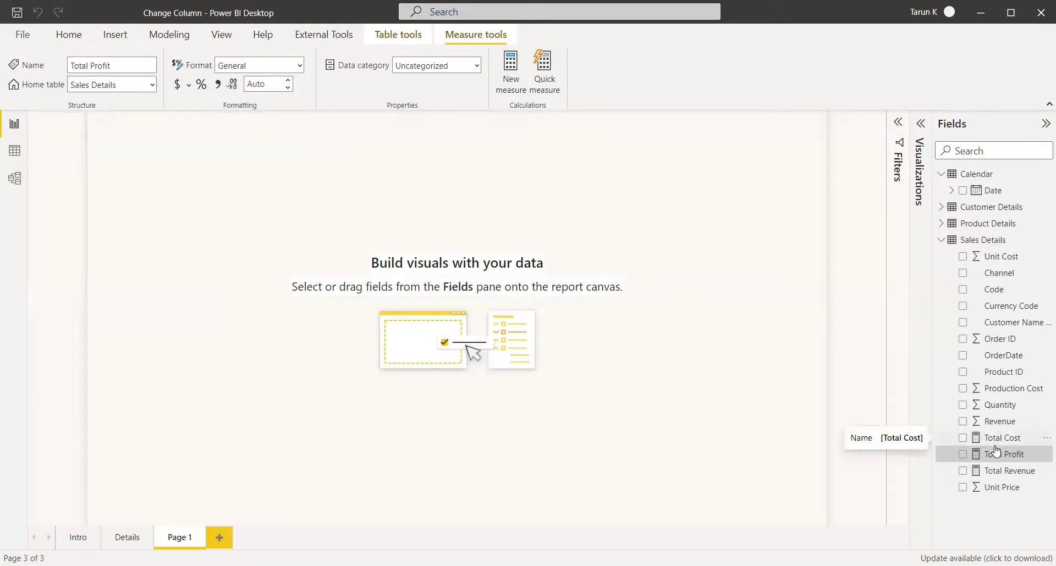
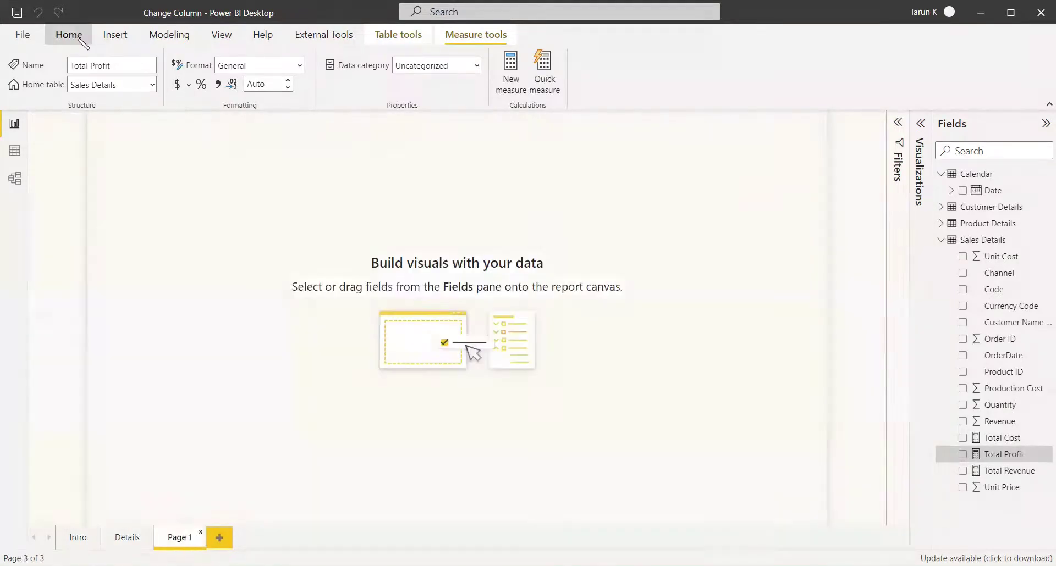
- Start a manually entered data table with two columns headed Name and Index
click(69, 34)
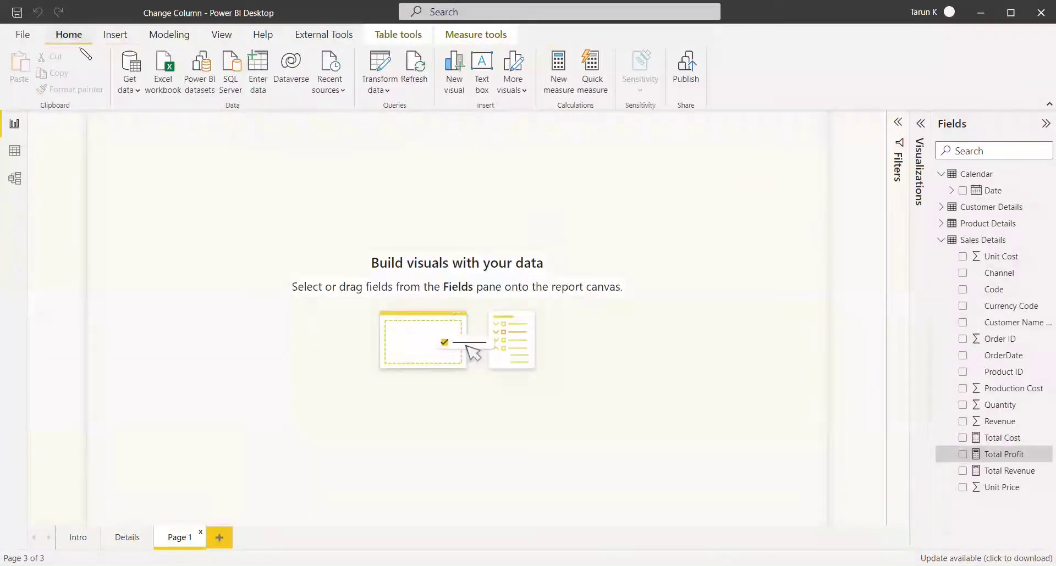
click(258, 66)
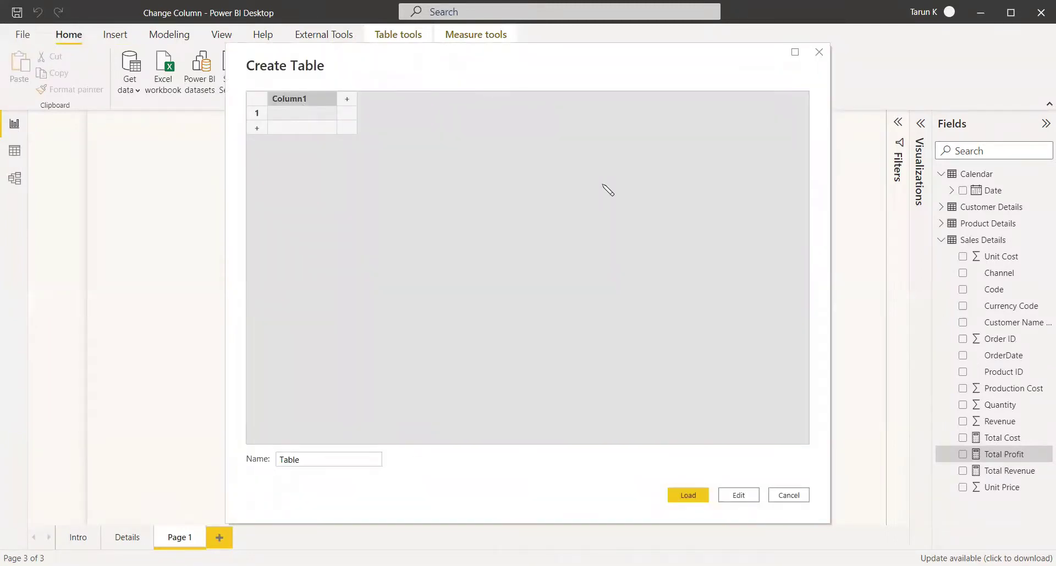
text(Name)
key(Tab)
text(Index)
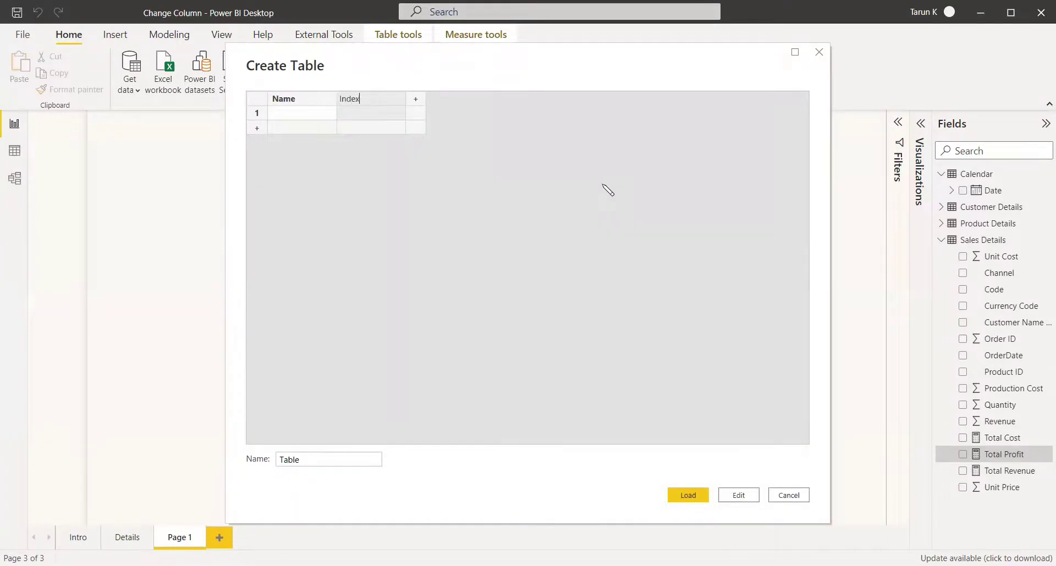
key(Return)
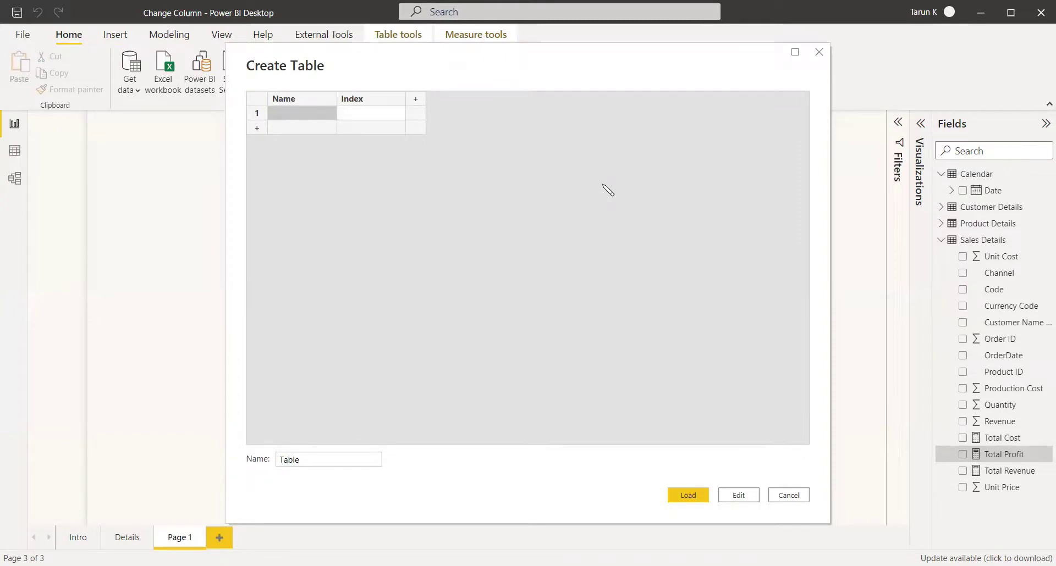
- Fill the new table with three Name/Index rows: Revenue 1, Cost 2 and Profit 3
text(Revenu)
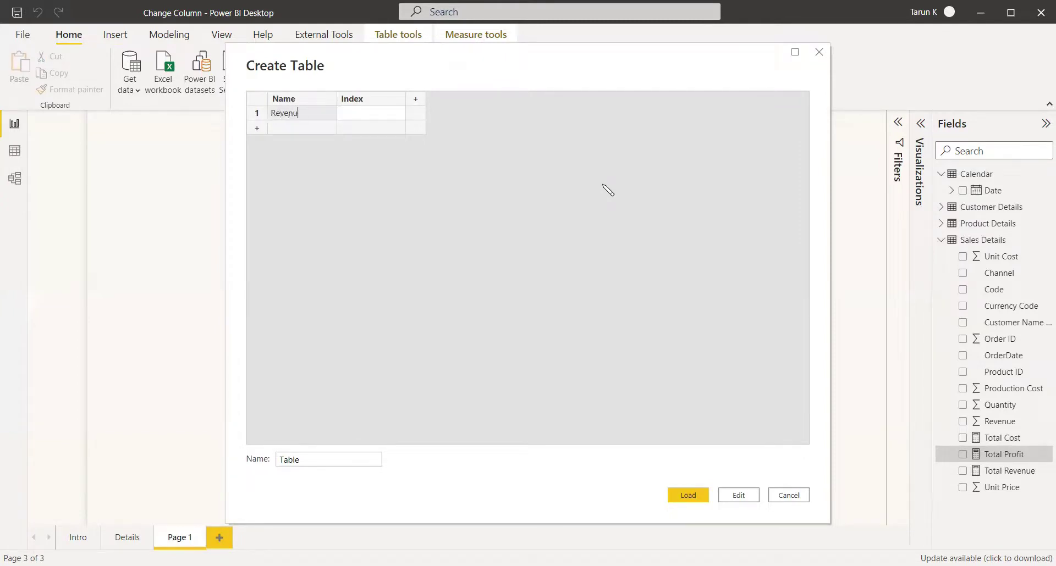
text(e)
key(Tab)
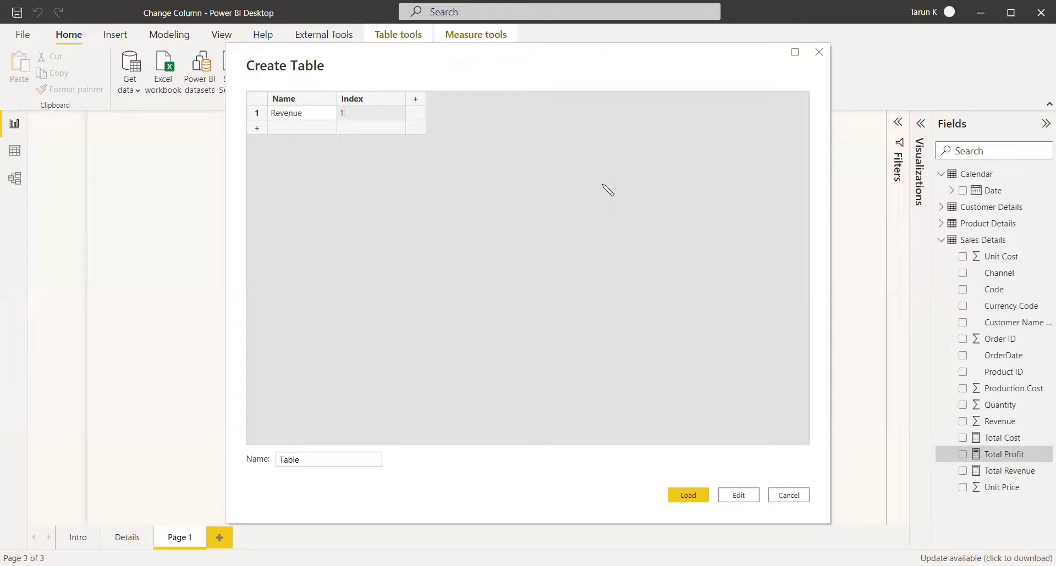
key(Tab)
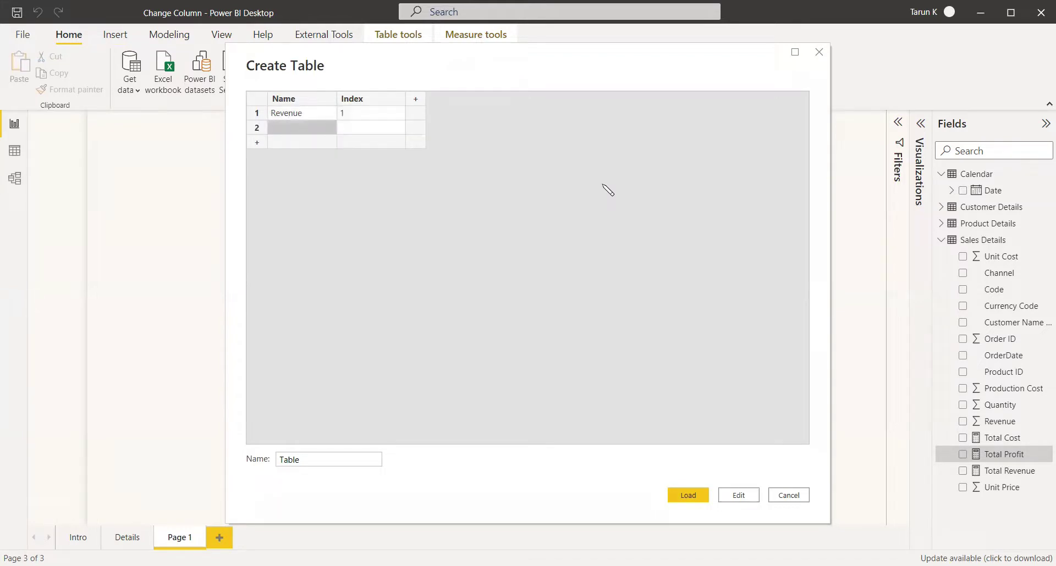
text(Cost)
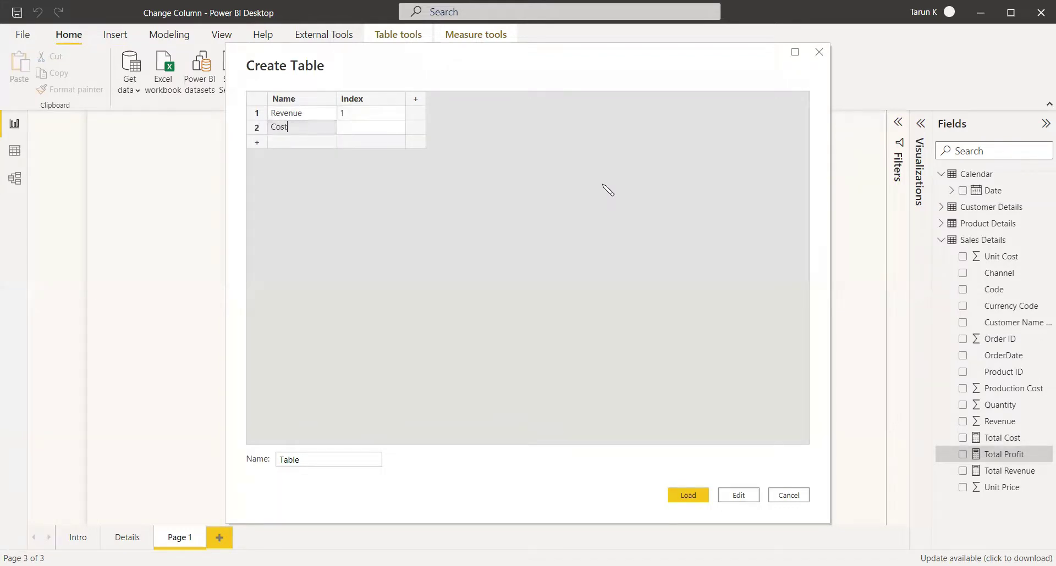
key(Tab)
key(Return)
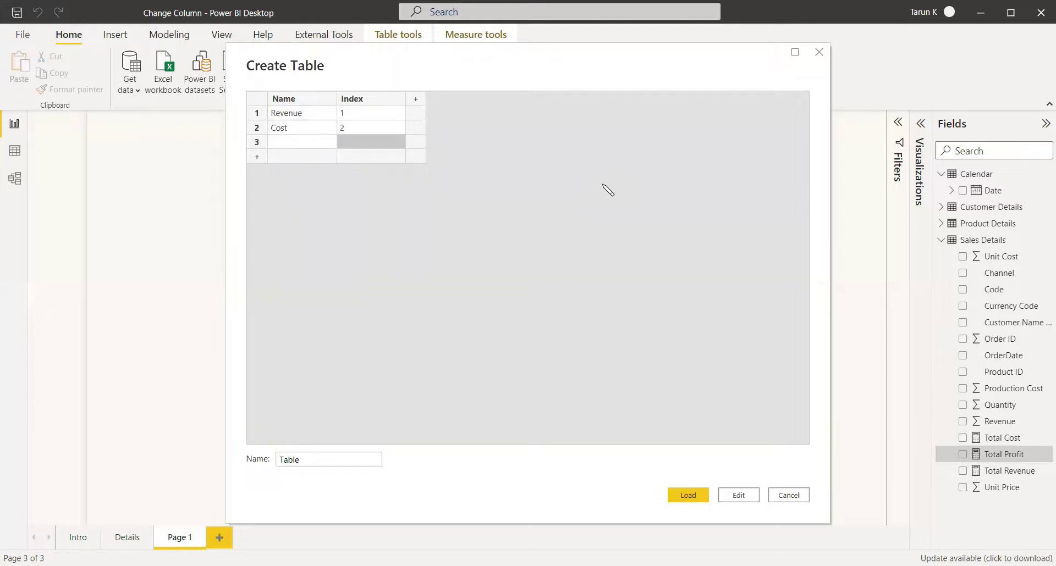
key(Left)
text(Prof)
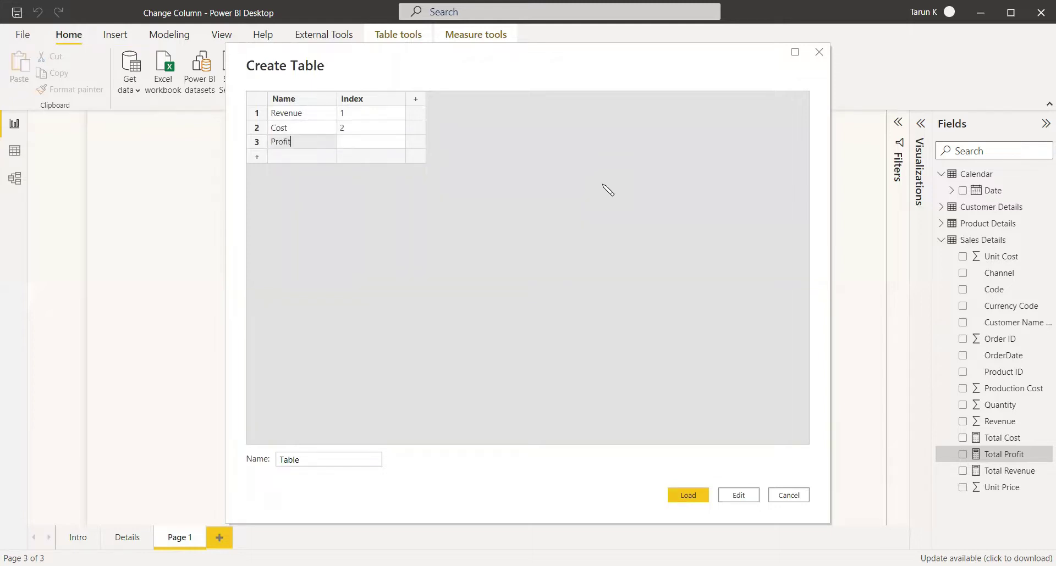
key(Tab)
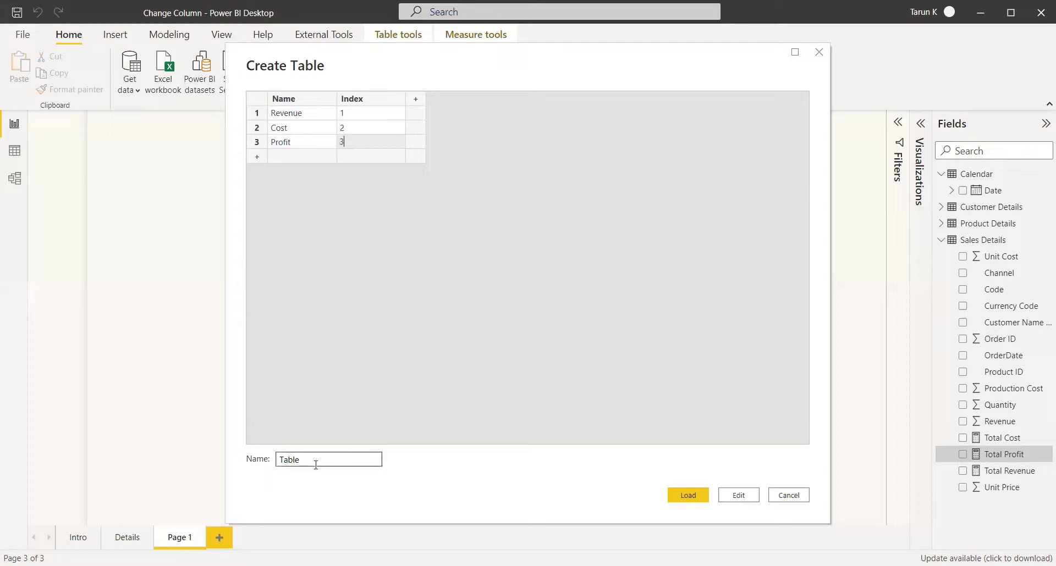
- Name the entered table Slicer Table, load it into the model and show its fields
drag(313, 461, 275, 466)
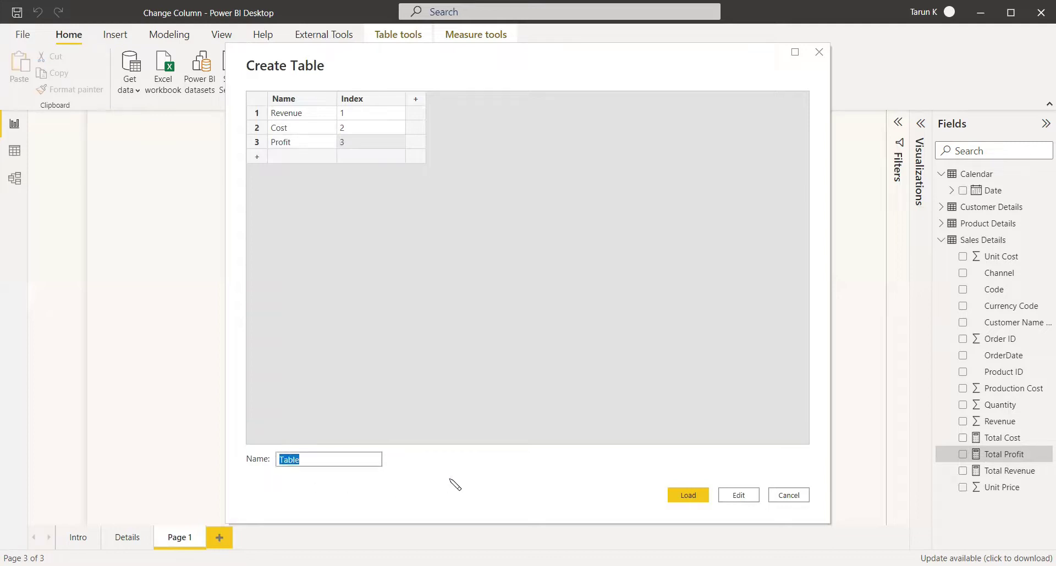
text(Slicer)
click(688, 495)
click(941, 506)
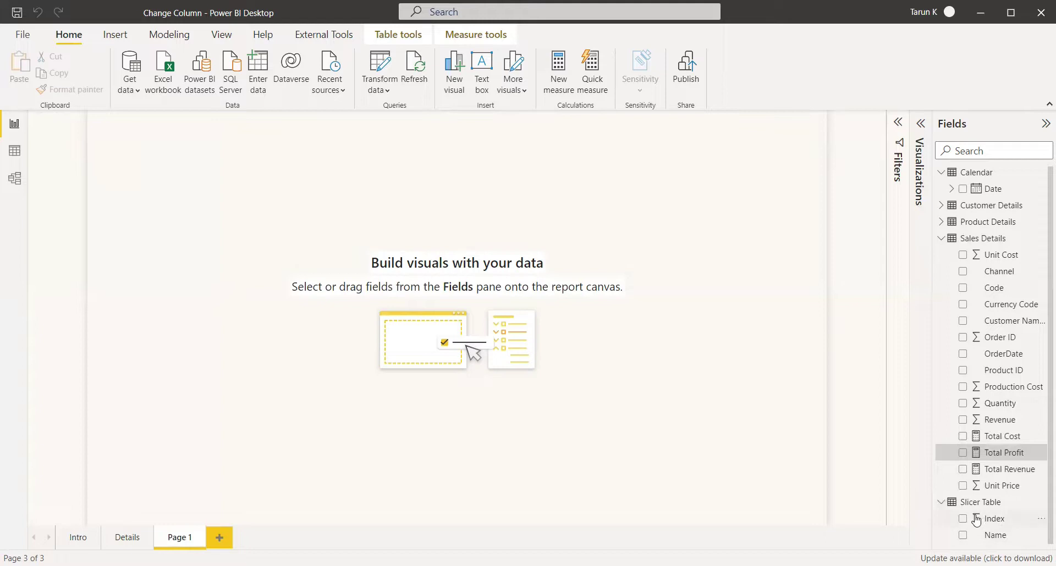
- Add a table visual in the page's lower-left corner with the Calendar Date's Year and Month and Total Revenue
drag(989, 537, 763, 290)
click(921, 125)
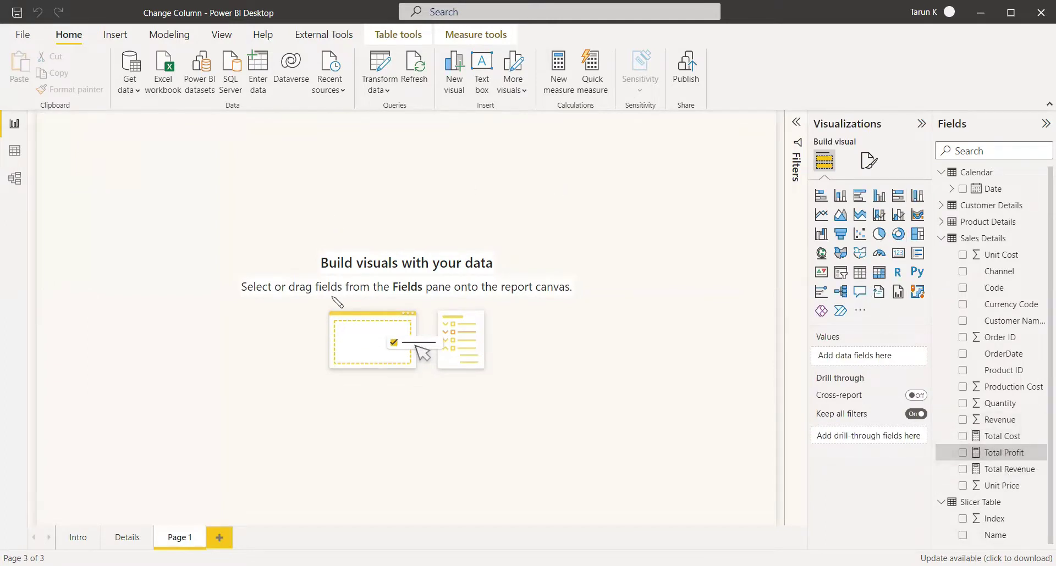
click(859, 273)
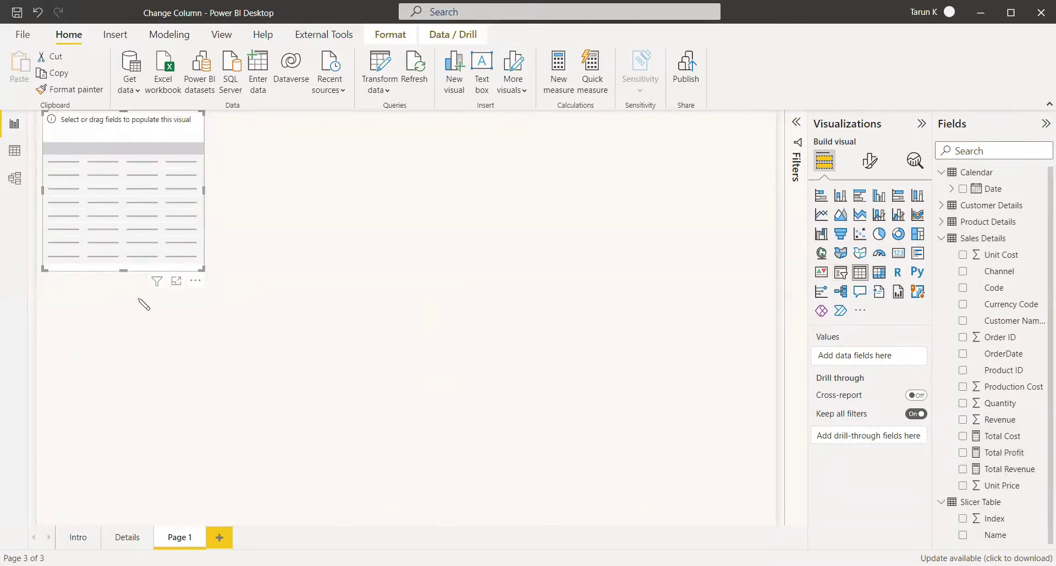
drag(144, 253, 145, 503)
click(962, 189)
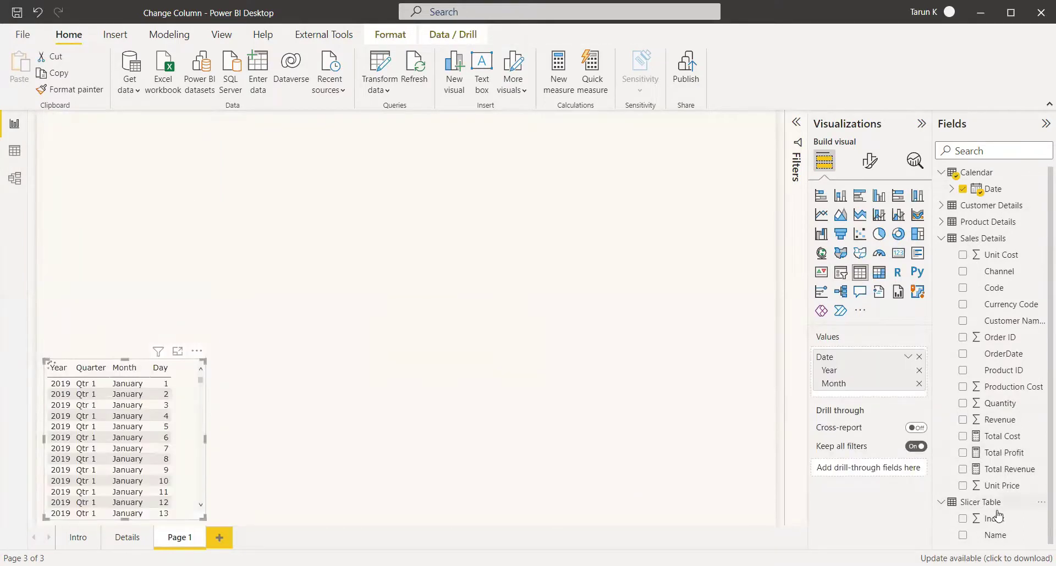
click(962, 469)
- Add a second table visual beside the revenue table, showing the Calendar Date's Year and Month with Total Cost
click(859, 273)
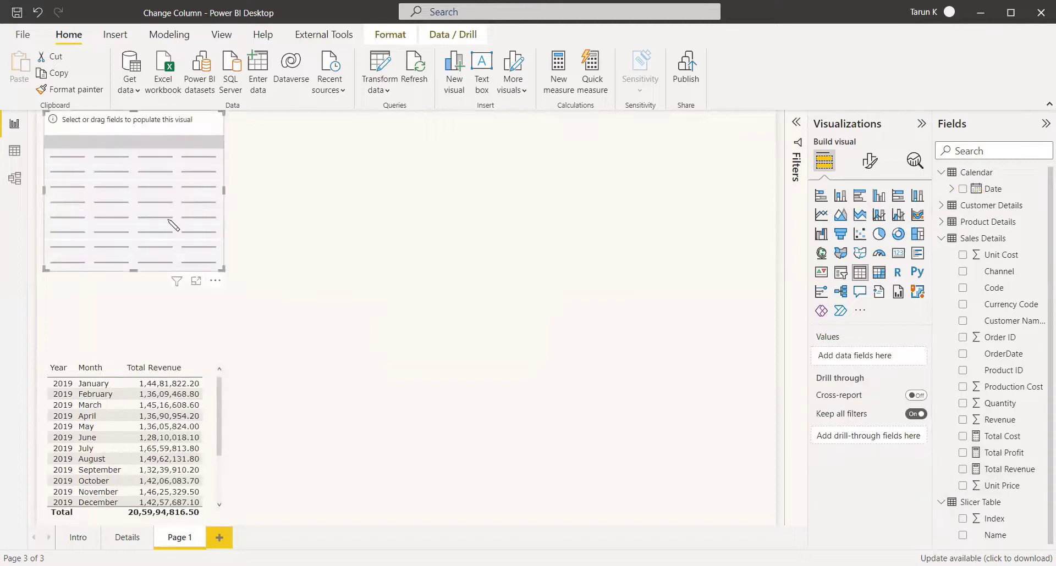
drag(132, 201, 345, 443)
click(963, 188)
click(919, 384)
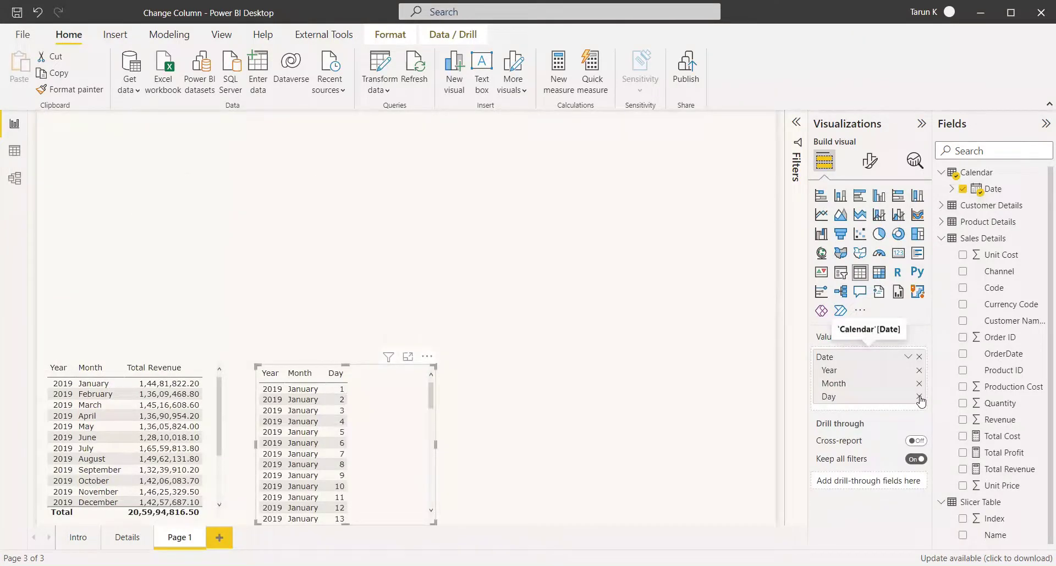
click(919, 397)
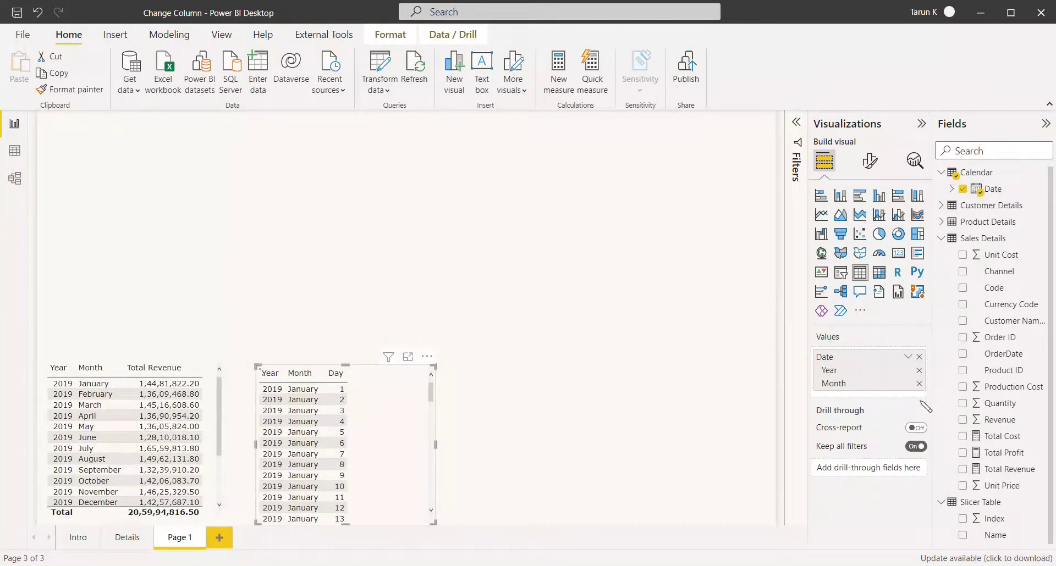
click(963, 436)
- Add a third table visual beside the cost table, showing the Calendar Date's Year and Month with Total Profit
click(859, 272)
drag(512, 433, 552, 481)
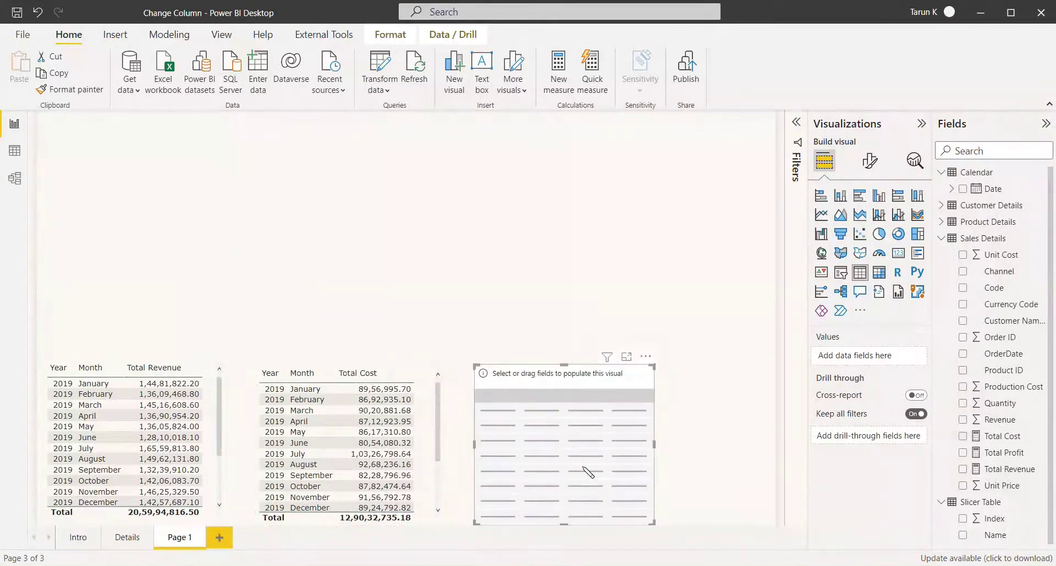
click(963, 189)
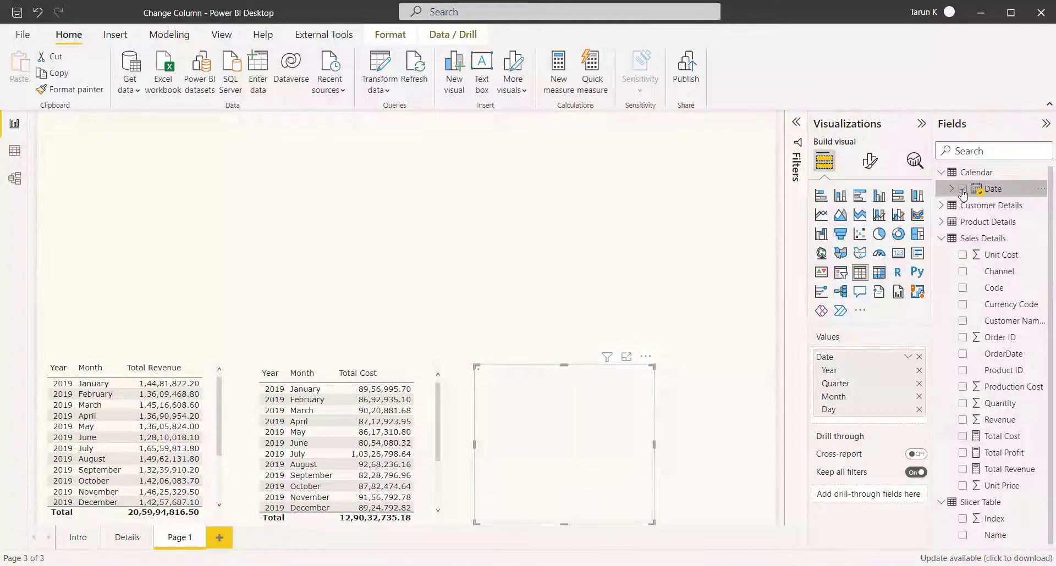
click(919, 384)
click(918, 397)
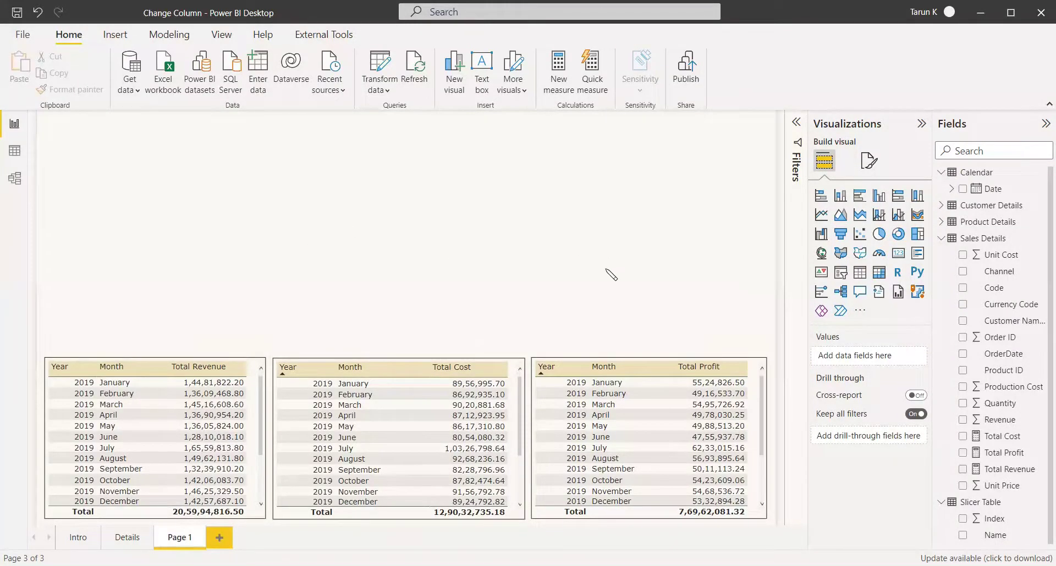
- Add a slicer visual above the tables using the Name field from Slicer Table
right_click(980, 510)
click(665, 303)
click(841, 272)
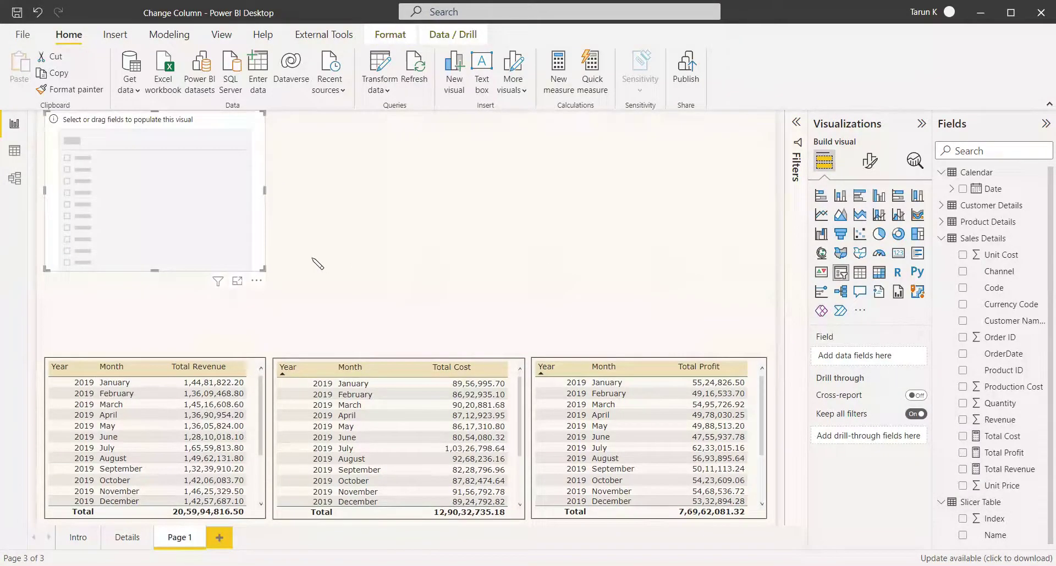
click(963, 536)
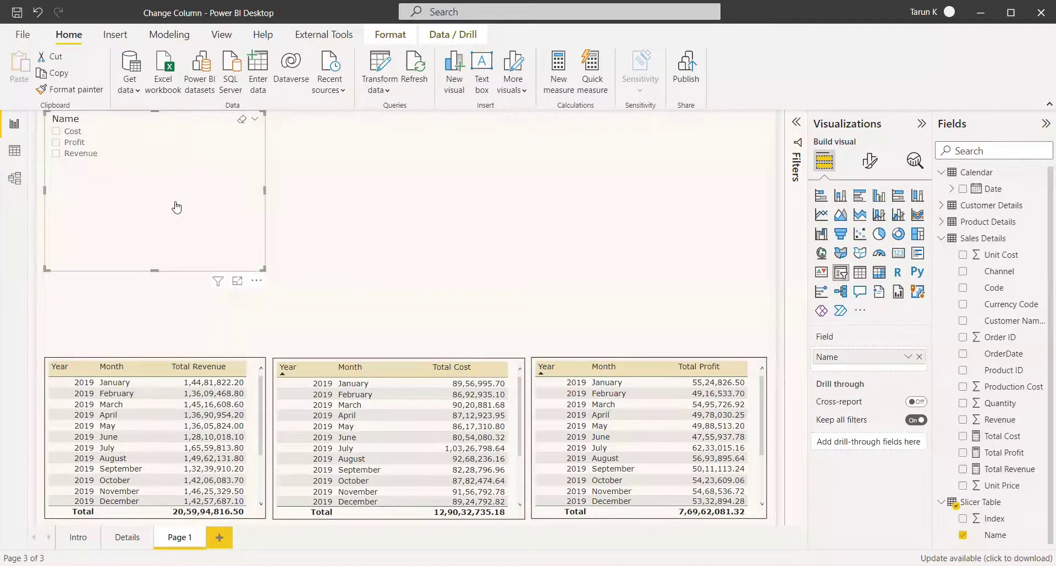
- Set the Name slicer's orientation to Horizontal and resize it into a shallow strip spanning the page width
click(869, 160)
click(850, 253)
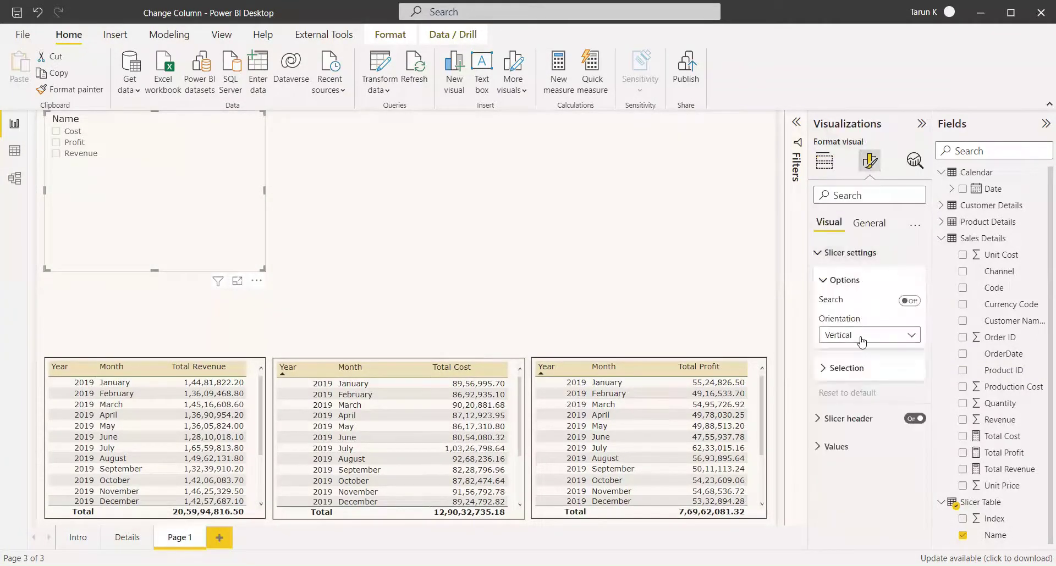
click(861, 339)
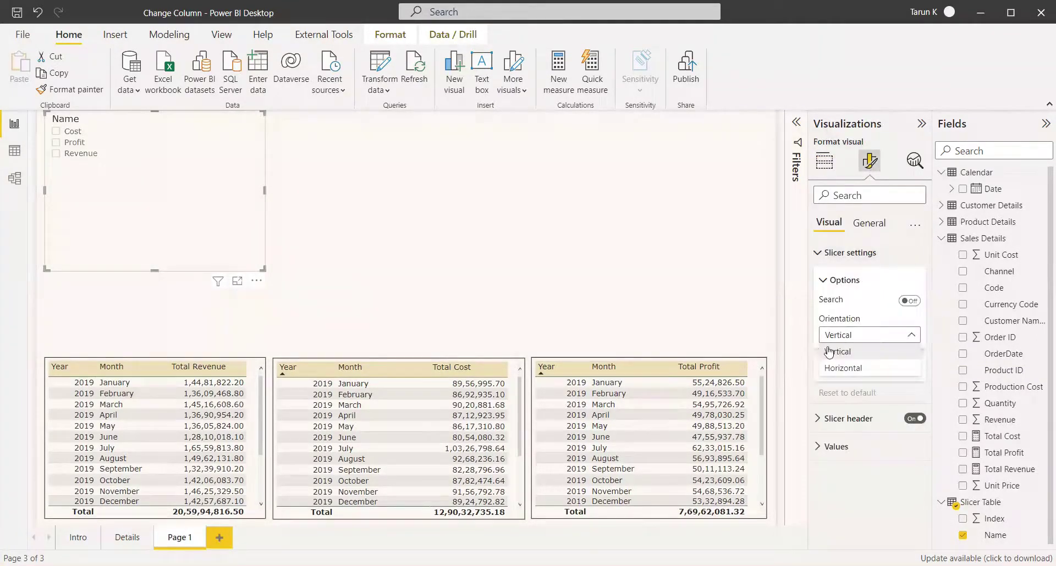
click(846, 370)
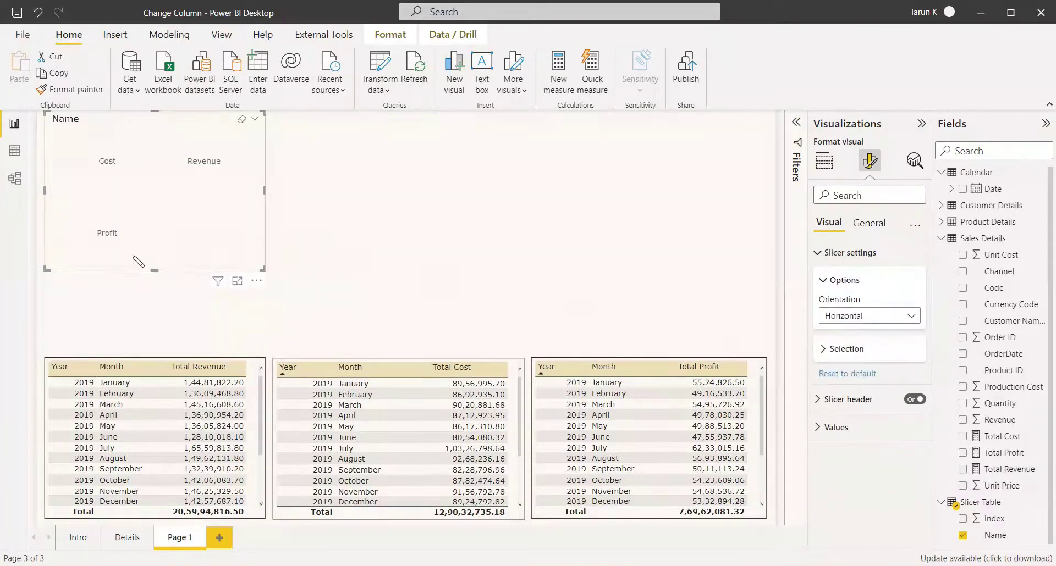
drag(156, 270, 156, 163)
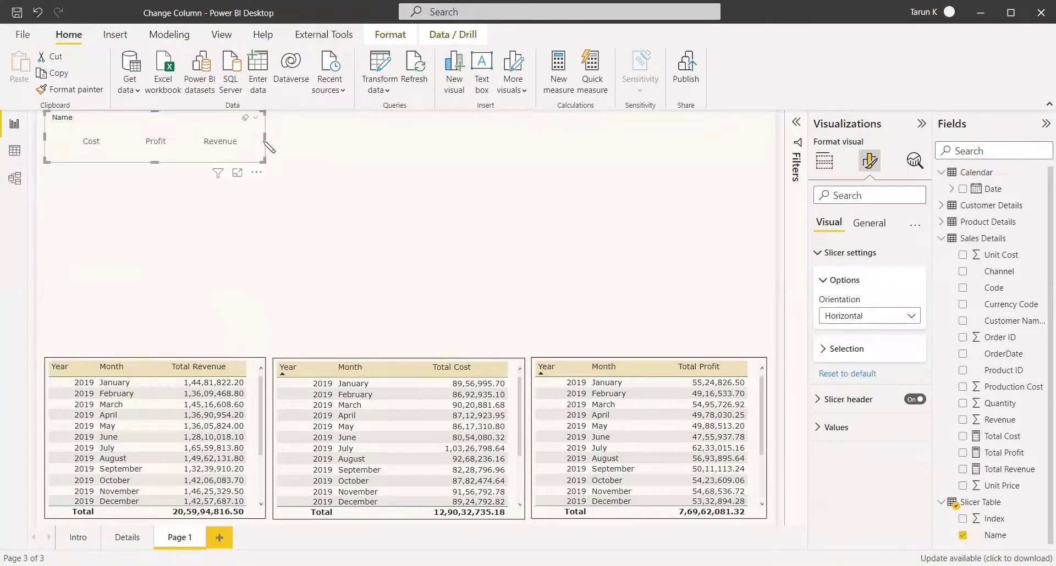
drag(265, 139, 753, 139)
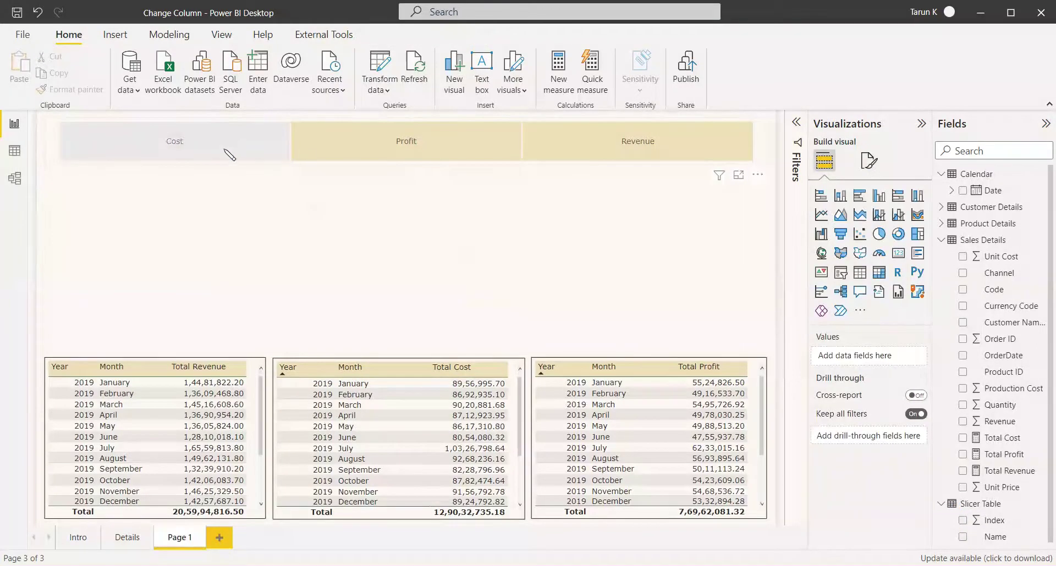
- Test the Revenue and Profit tiles of the slicer against the three tables, leaving no tile selected
click(633, 139)
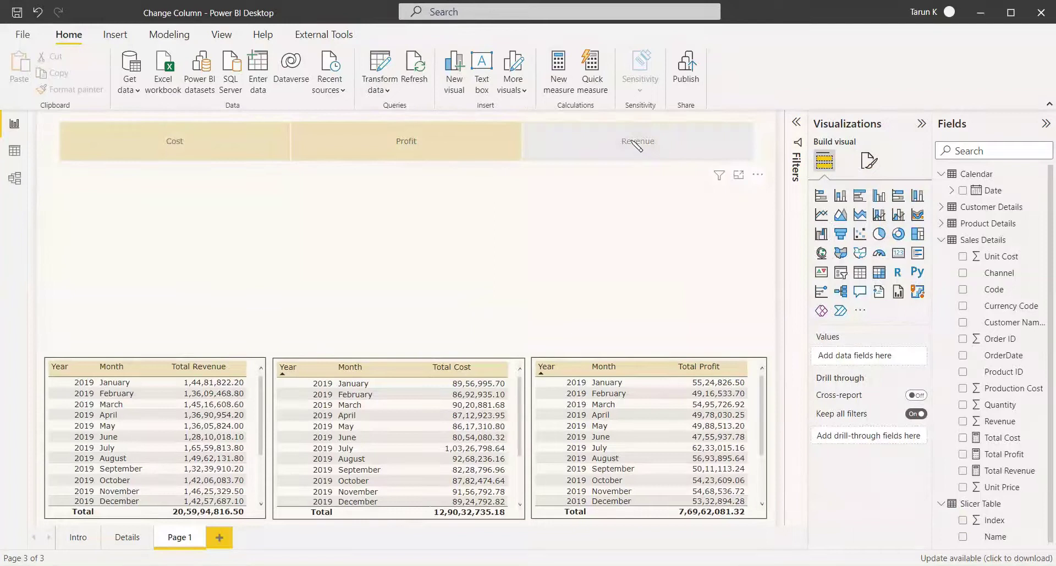
click(637, 145)
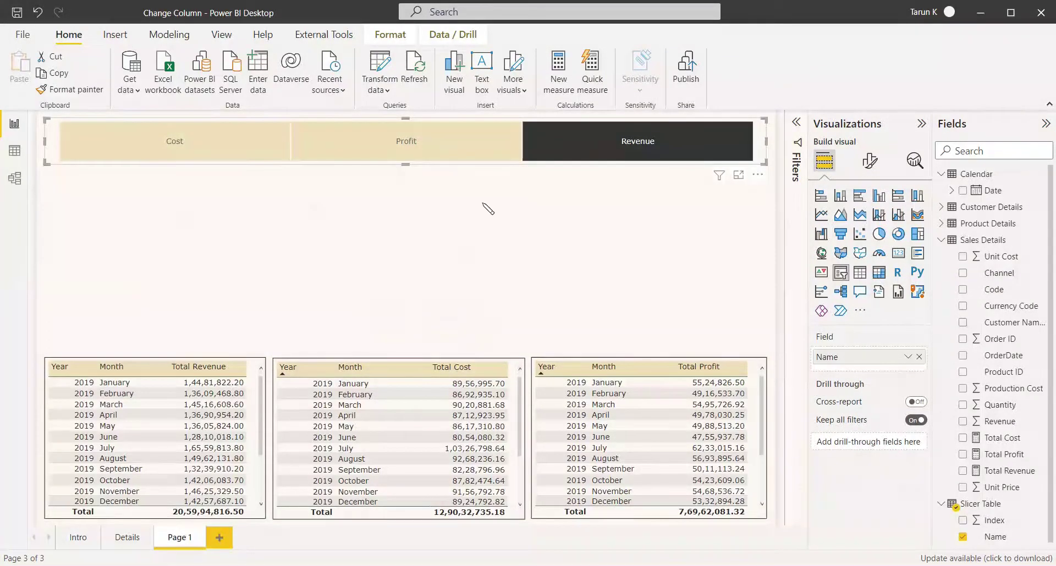
click(631, 158)
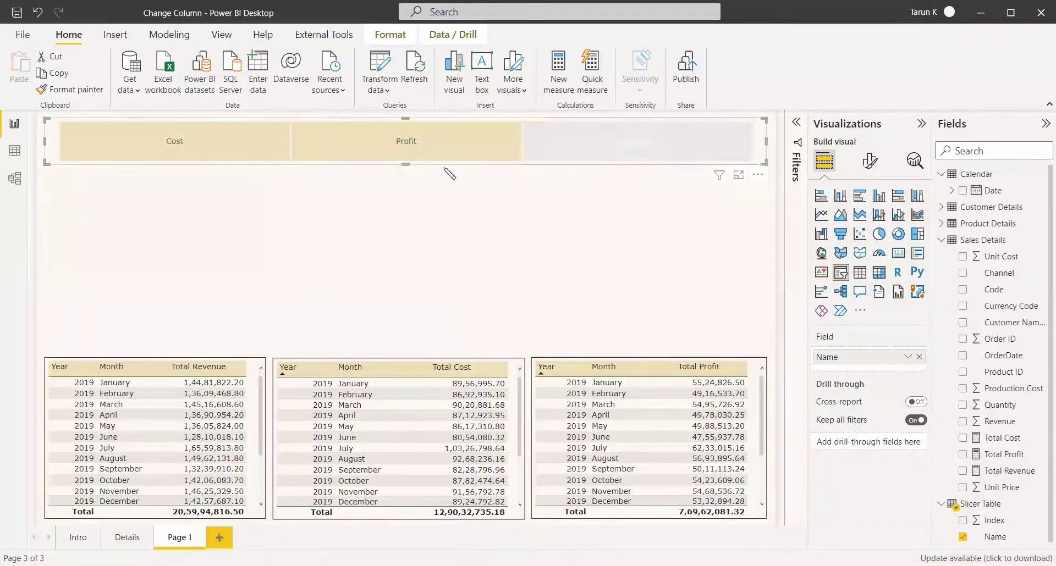
click(398, 144)
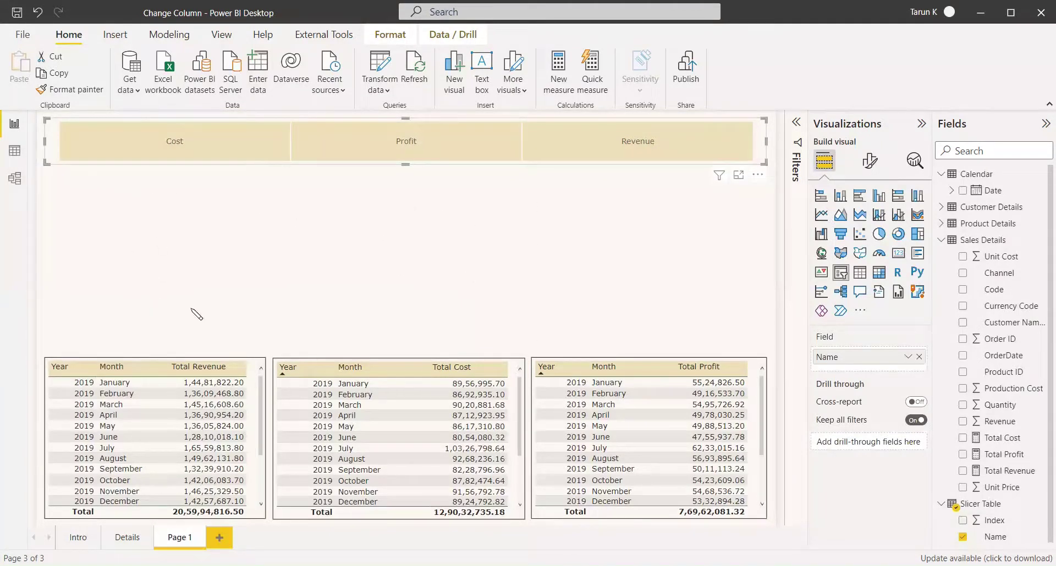
- Start a new measure named Slicer Index in Slicer Table
right_click(977, 504)
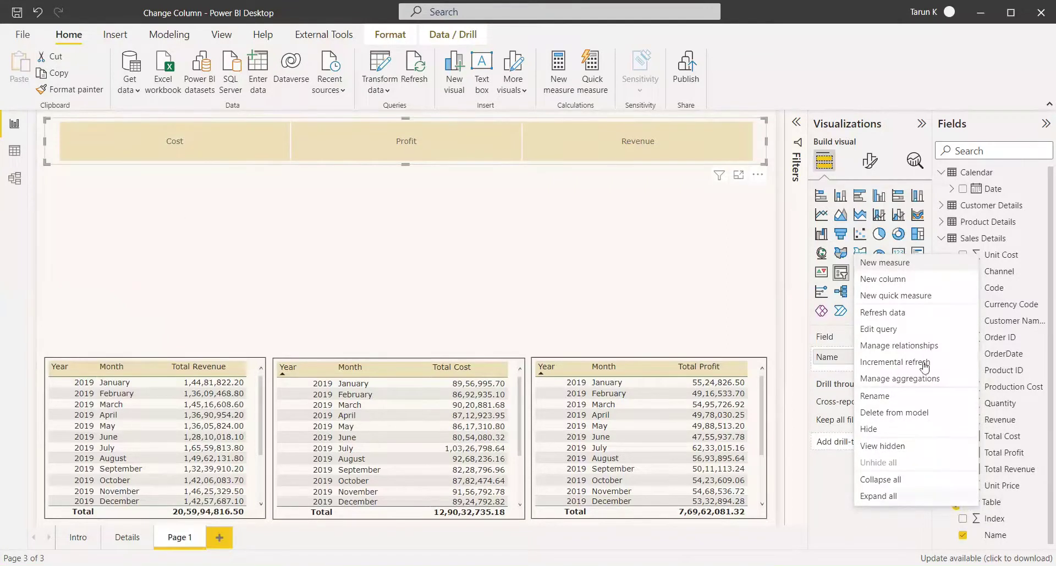
key(Escape)
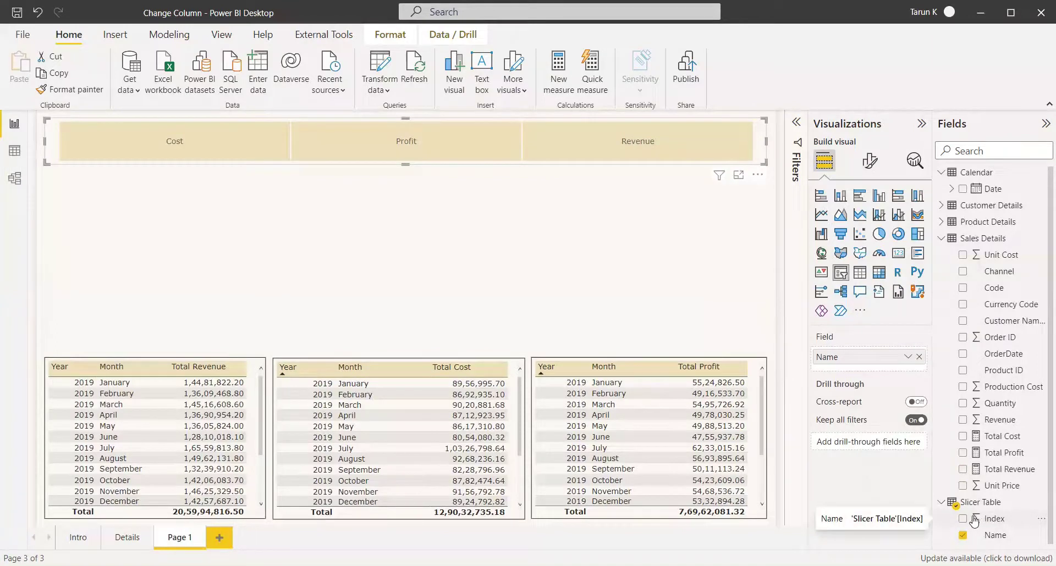
right_click(998, 474)
click(479, 262)
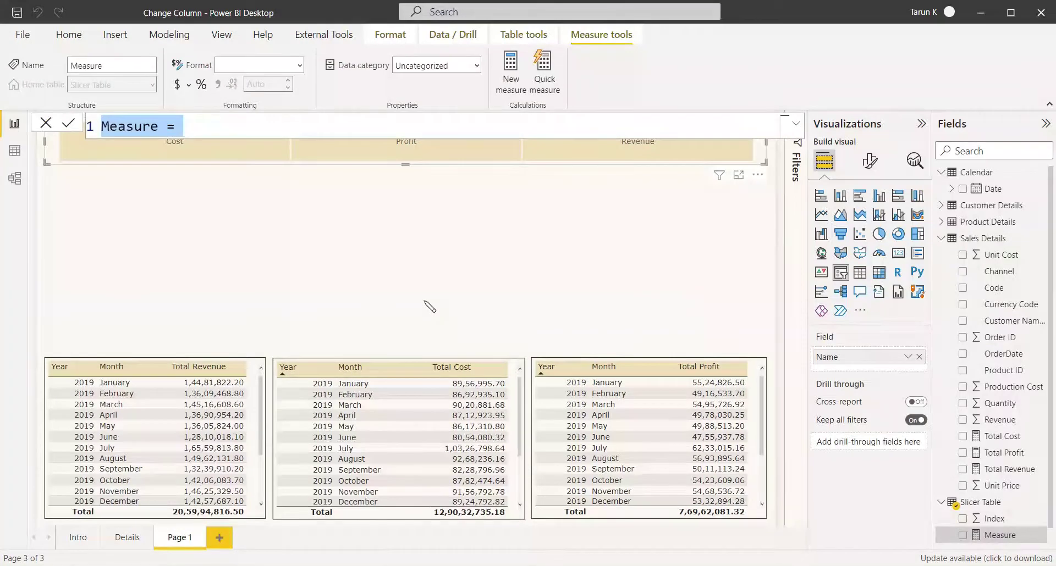
text(Slicer Index = )
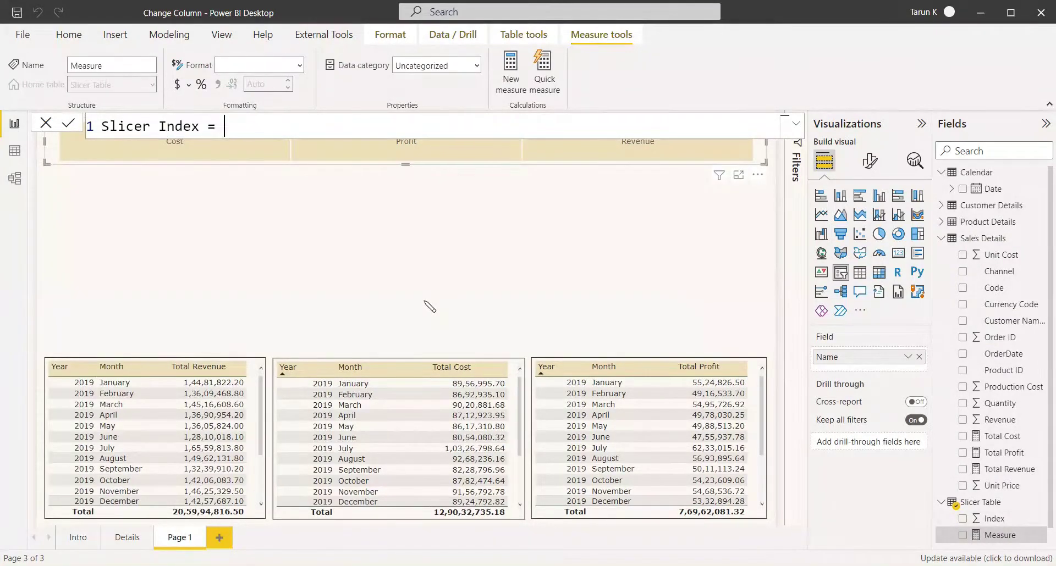
- Define Slicer Index as SELECTEDVALUE('Slicer Table'[Index],1) and commit the measure
text(selec)
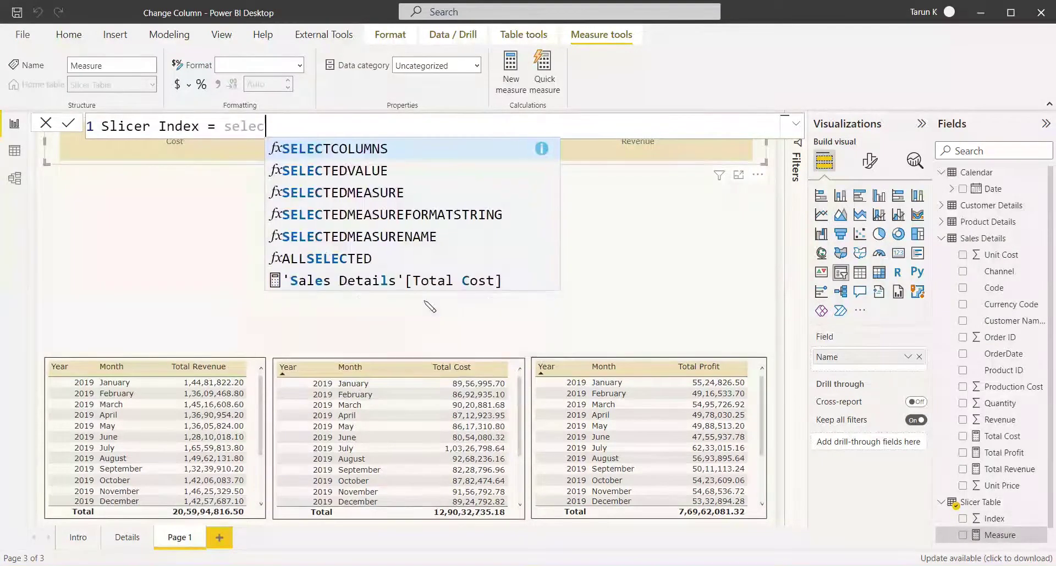
key(Down)
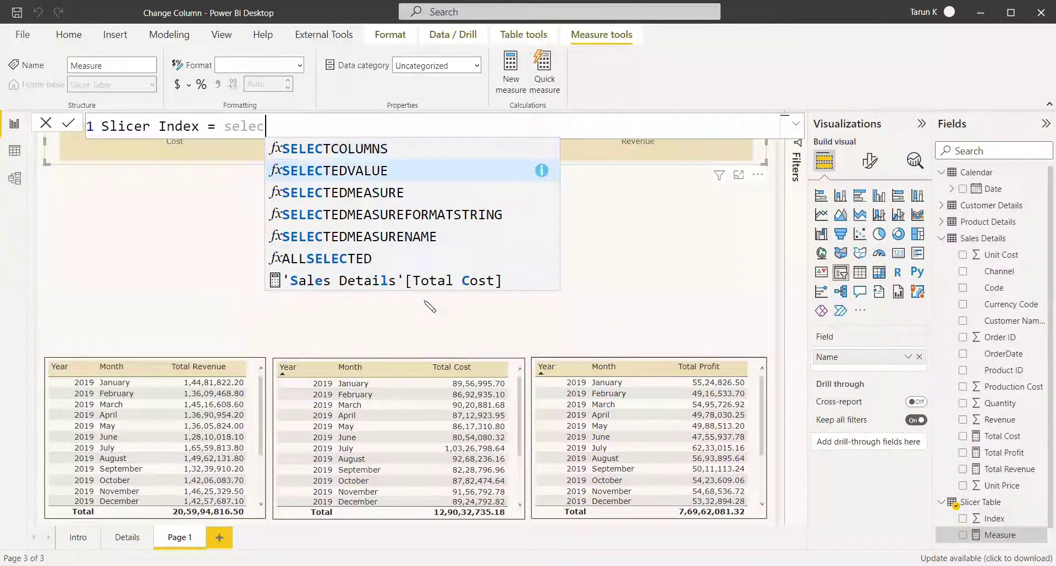
key(Tab)
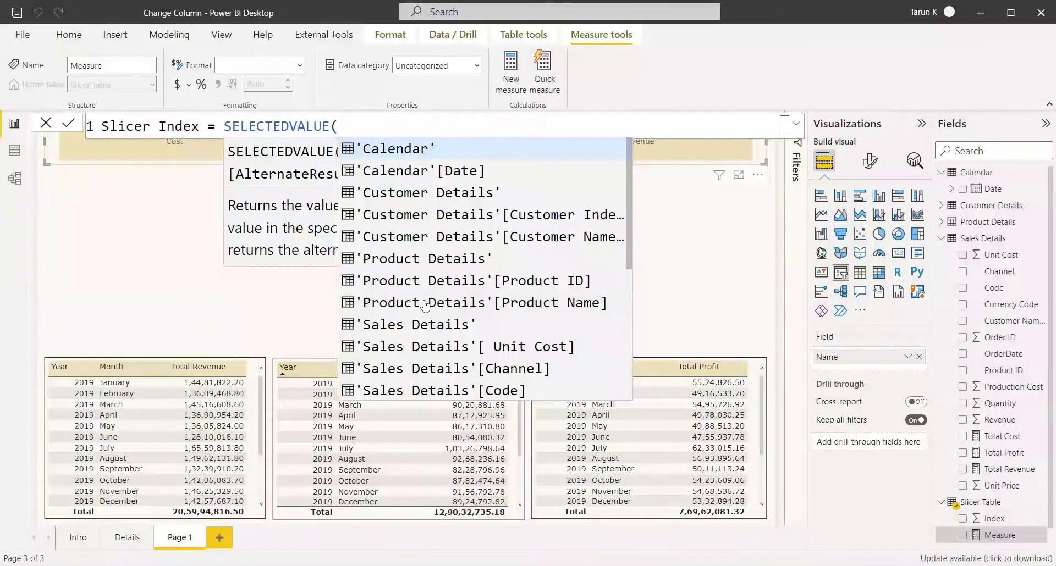
text(index)
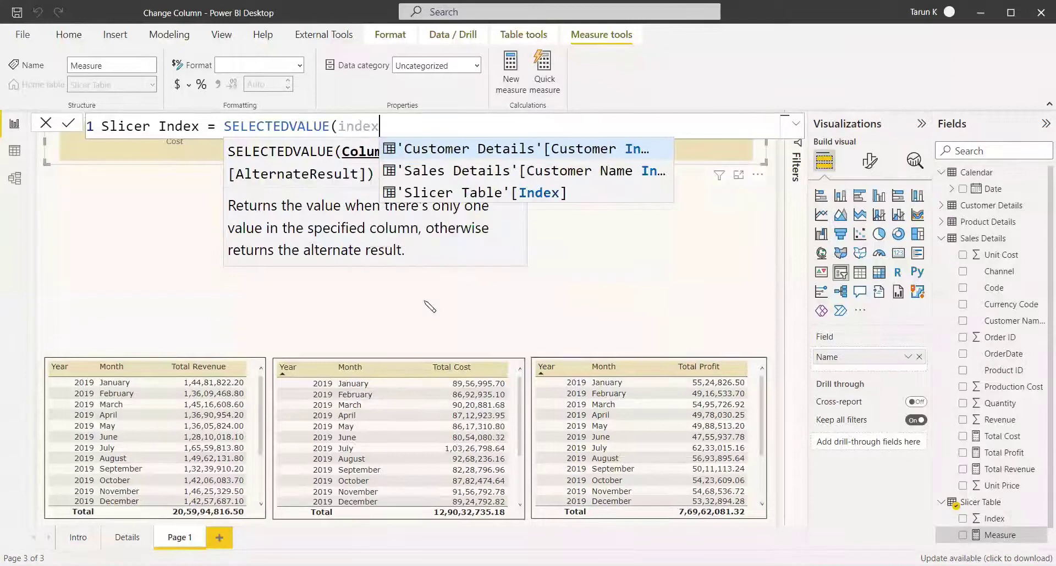
key(Down)
key(Tab)
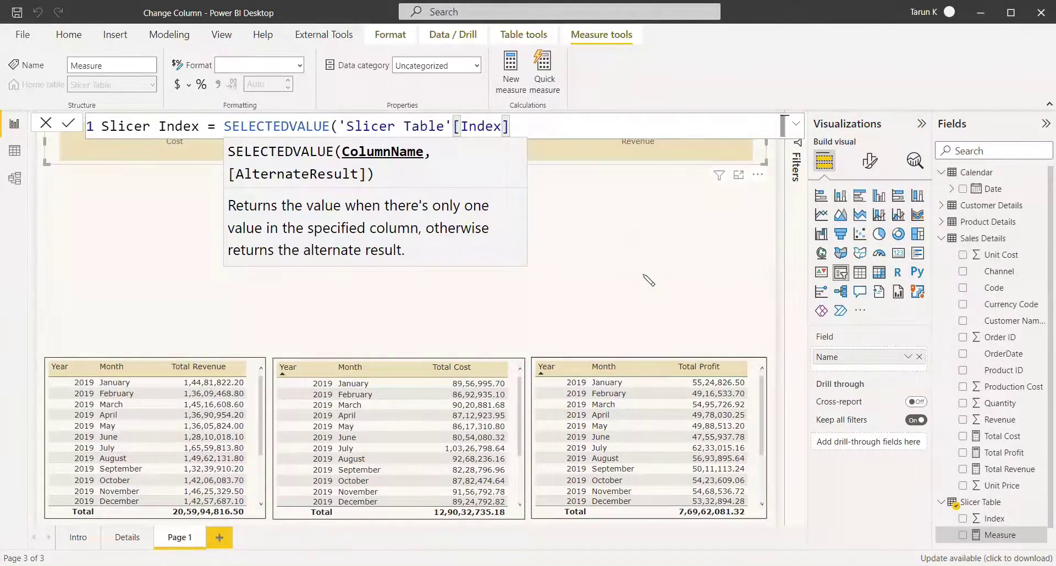
text(,1))
key(Return)
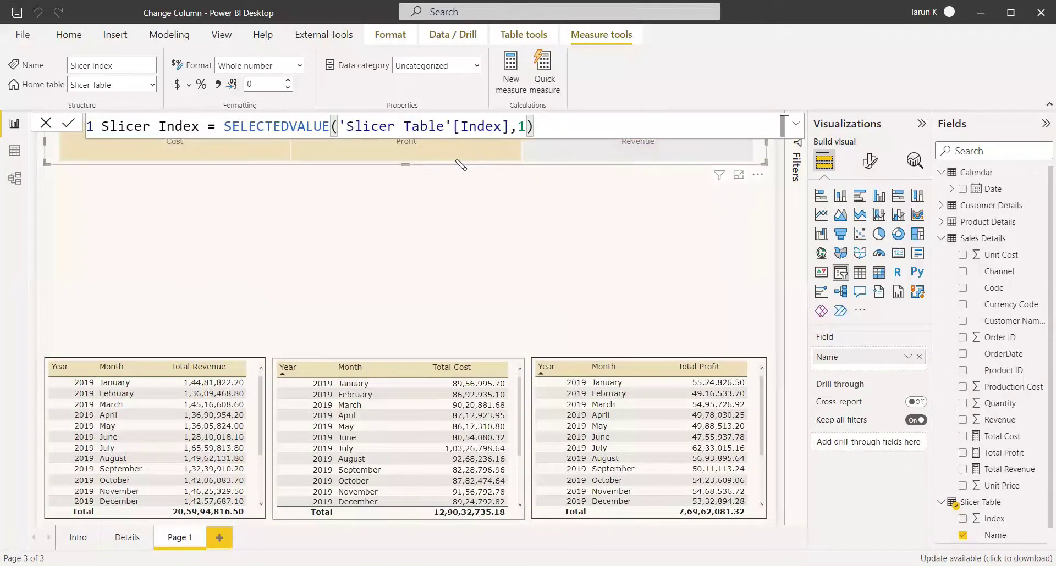
click(404, 152)
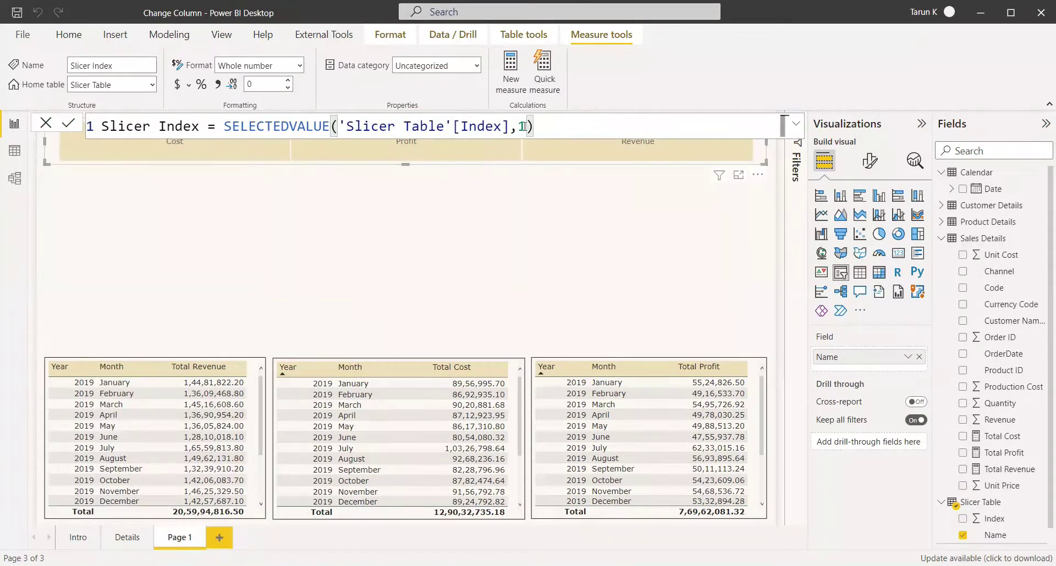
click(557, 229)
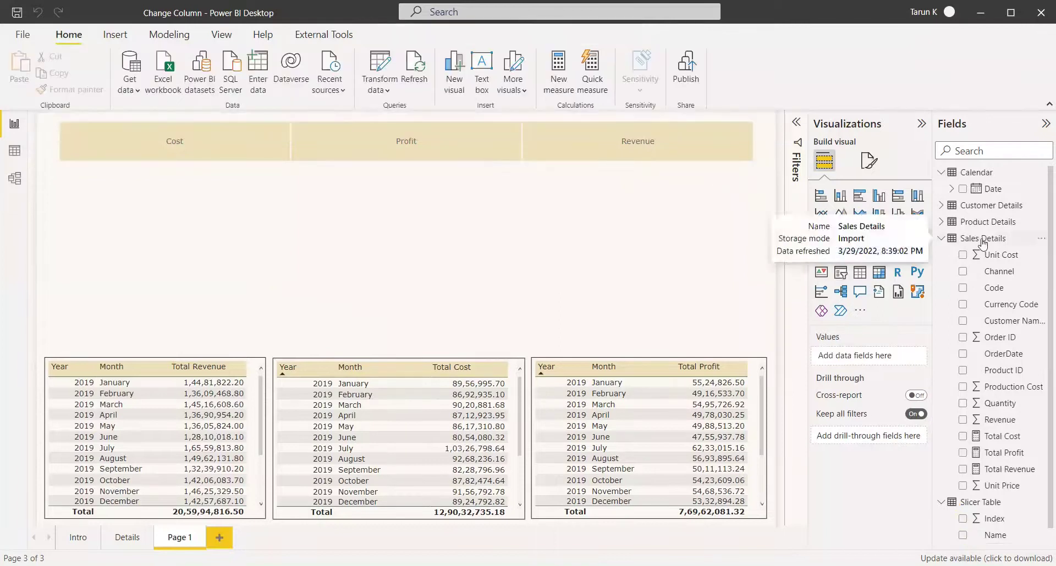
- Start a new measure named Sales Measures in the Sales Details table, with its formula beginning on a second line
right_click(935, 240)
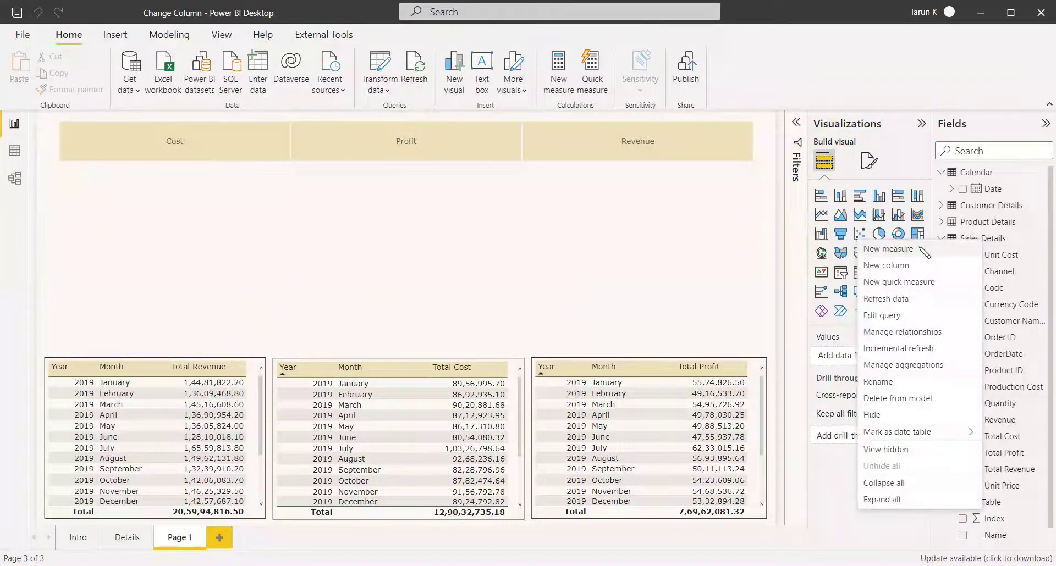
click(893, 268)
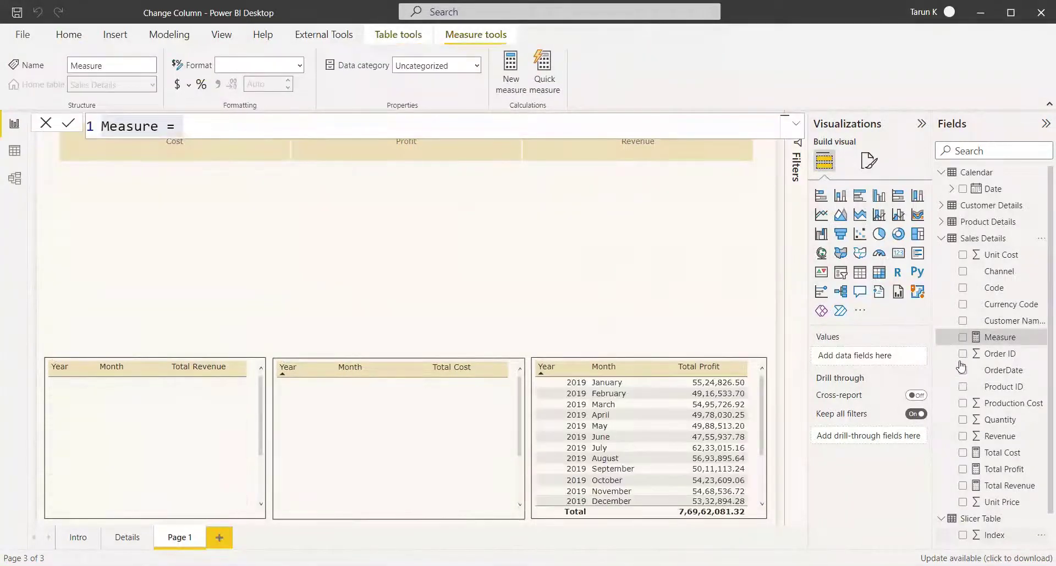
text(S)
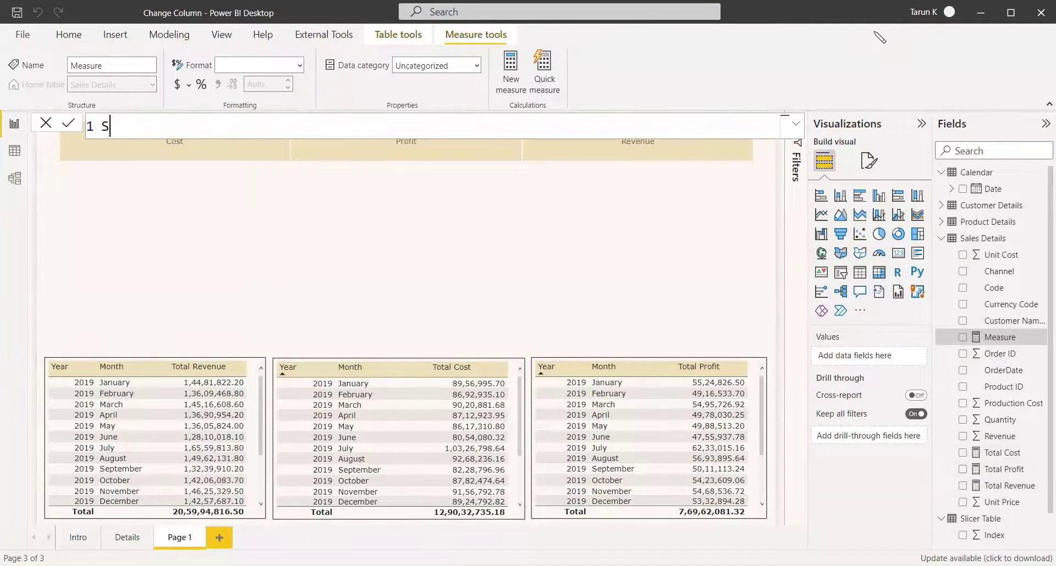
text(ales Measures)
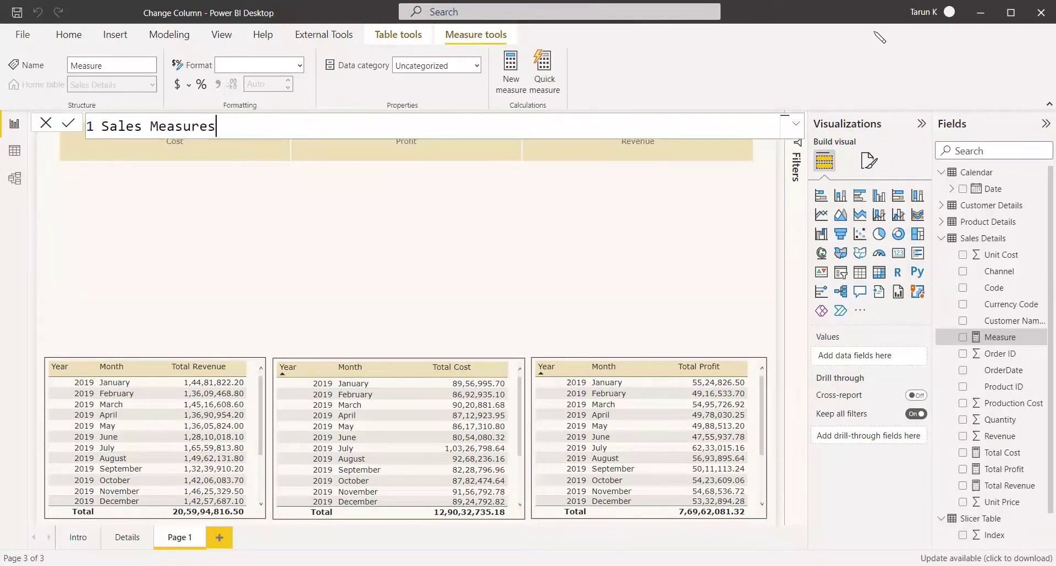
text( =)
key(shift+Return)
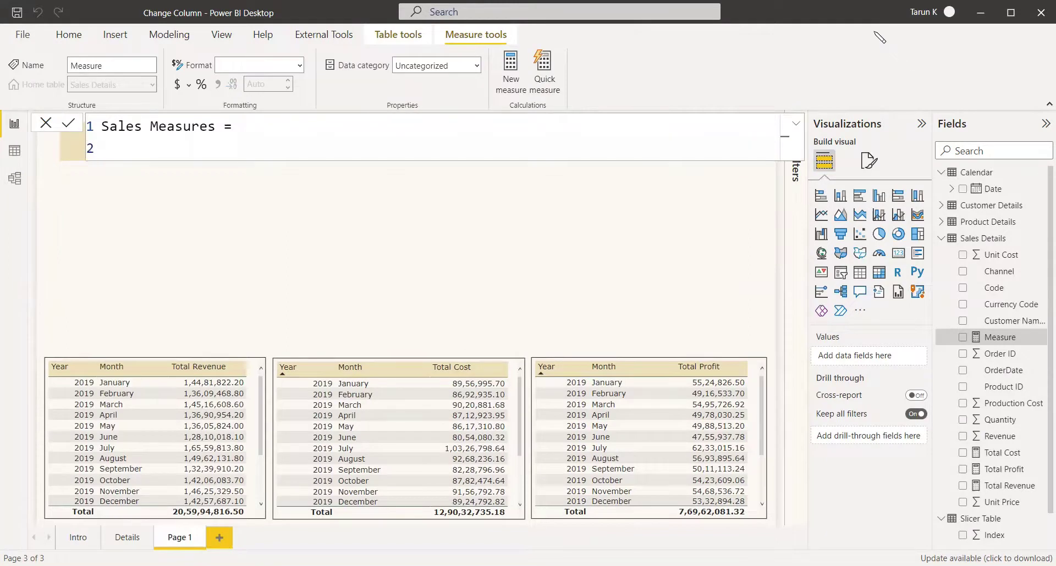
- Begin the Sales Measures formula with a SWITCH on 'Slicer Table'[Slicer Index], leaving a new line for the cases
text(Swi)
key(Tab)
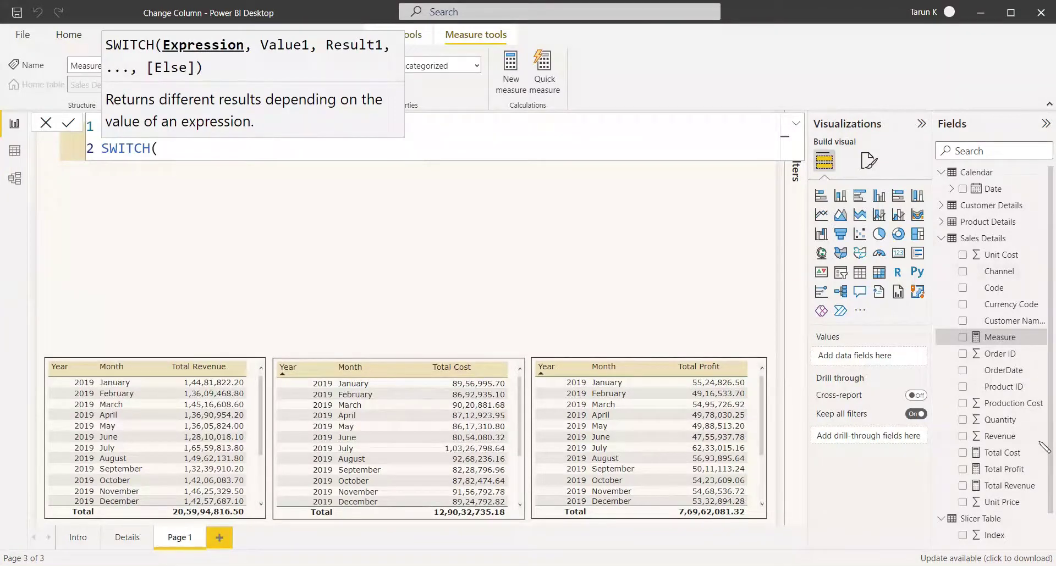
scroll(1044, 464, down, 1)
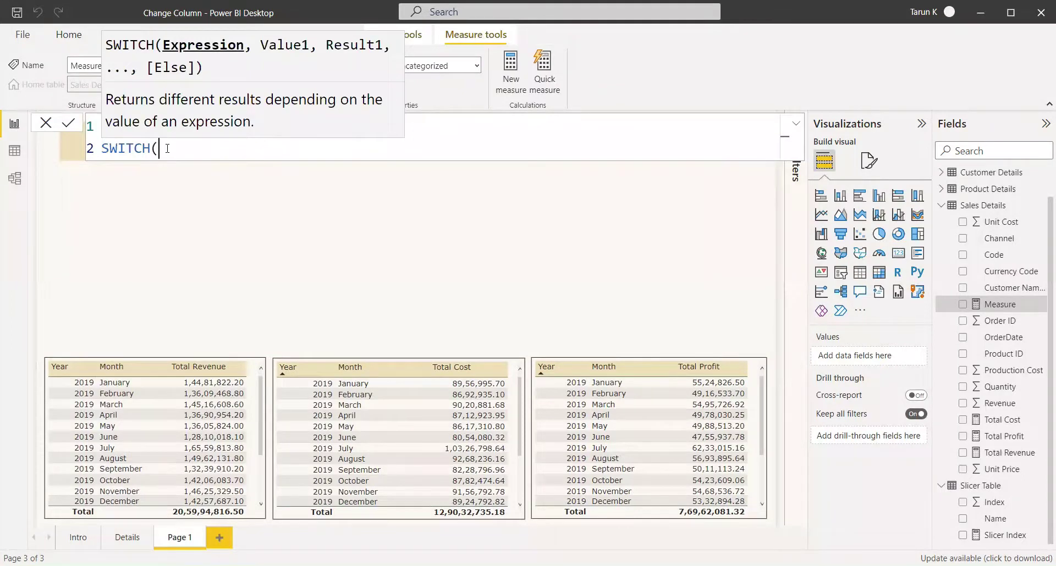
text(Sli)
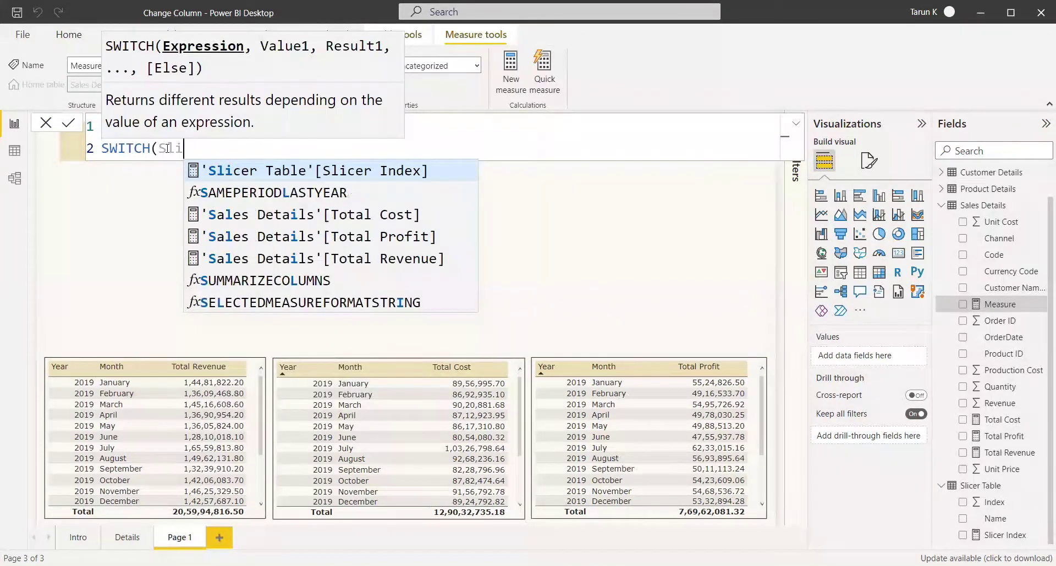
key(Tab)
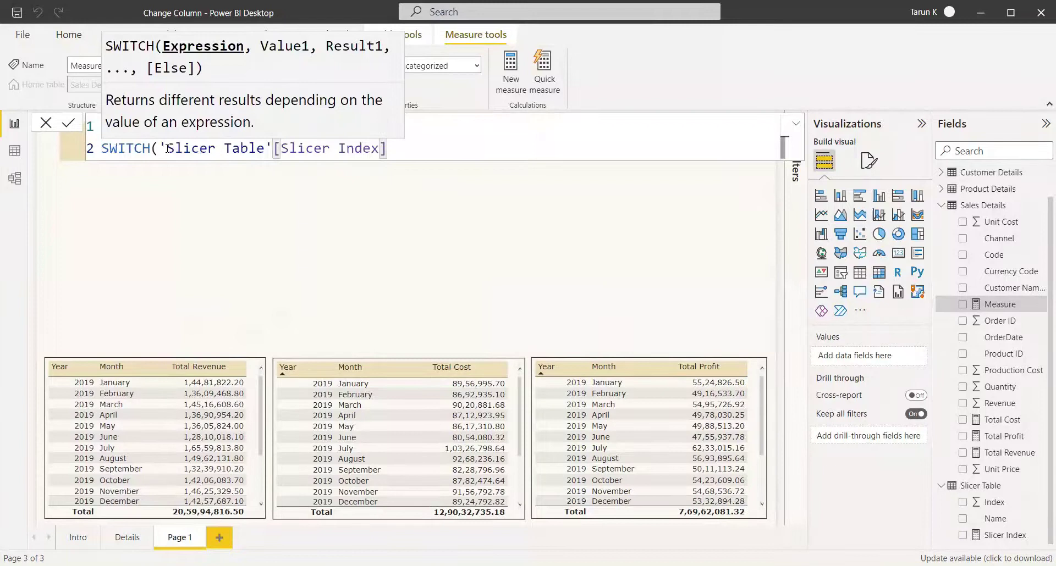
text(,)
key(shift+Return)
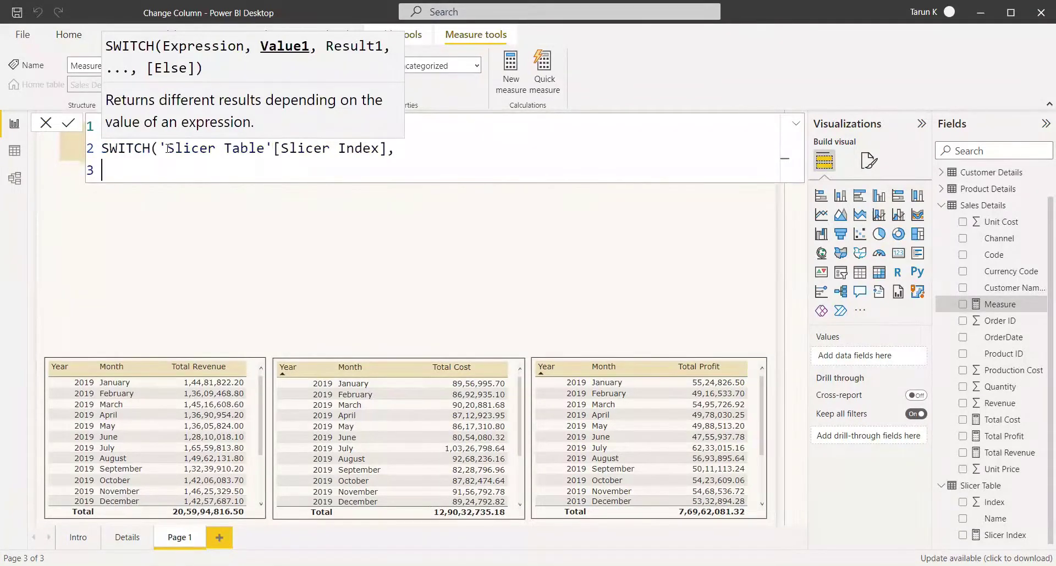
- Add the SWITCH case returning 'Sales Details'[Total Revenue] for value 1
text(1, )
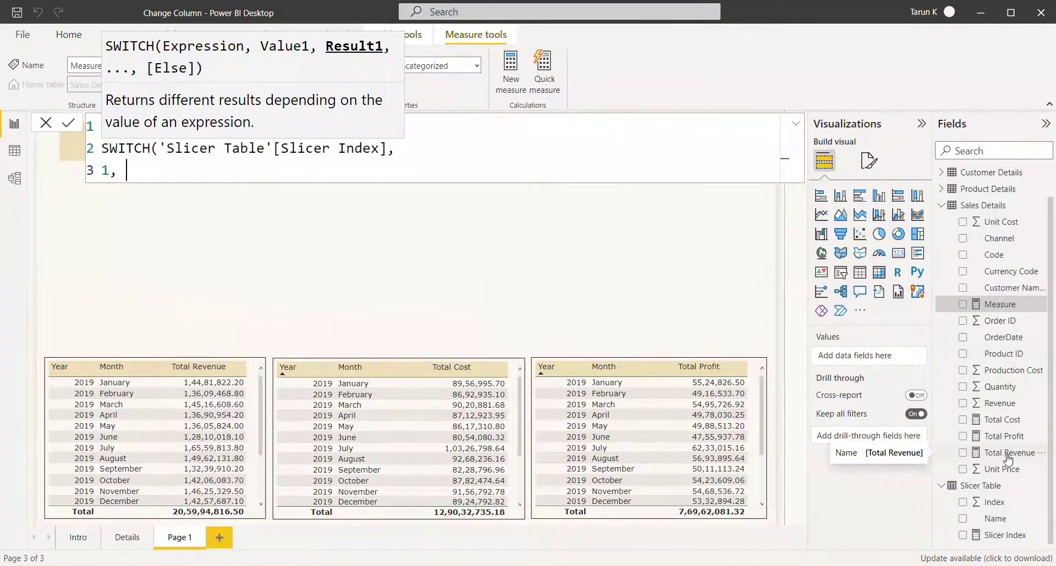
text(Toal)
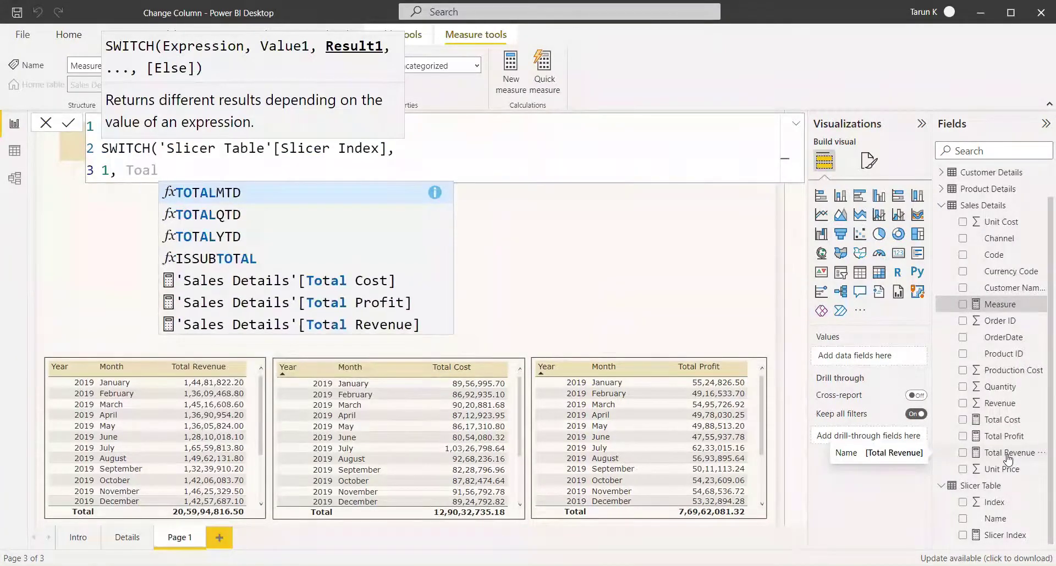
key(Down)
key(Down)
key(Down)
key(Down)
key(Down)
key(Down)
key(Tab)
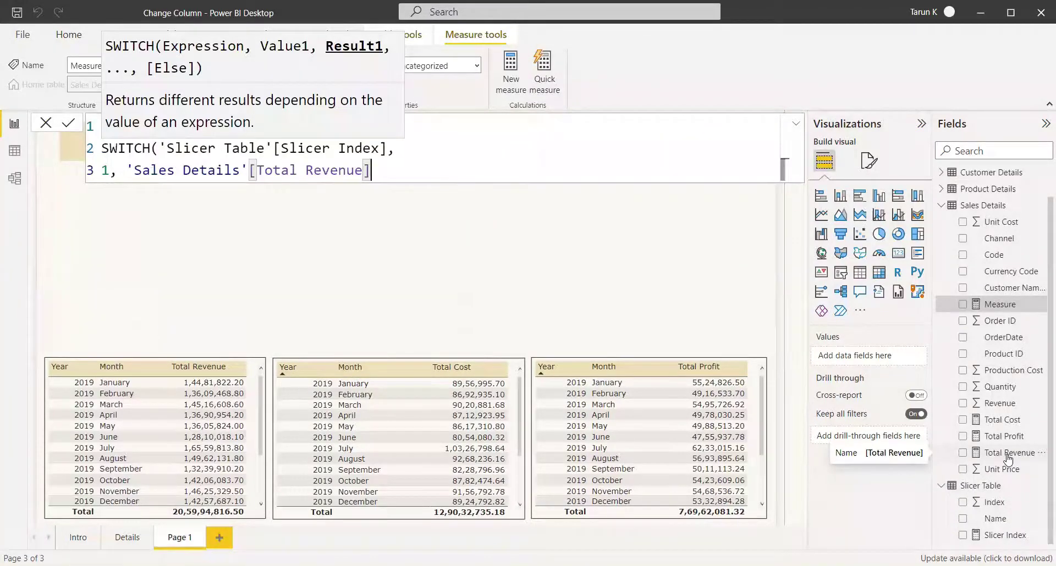
text(,)
key(shift+Return)
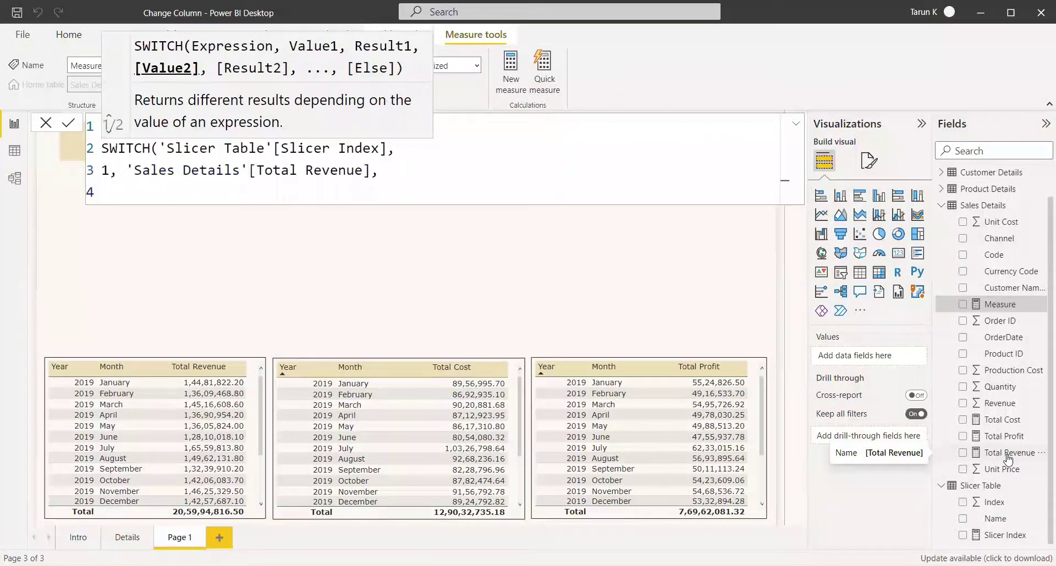
- Add the SWITCH case returning 'Sales Details'[Total Cost] for value 2
text(2,)
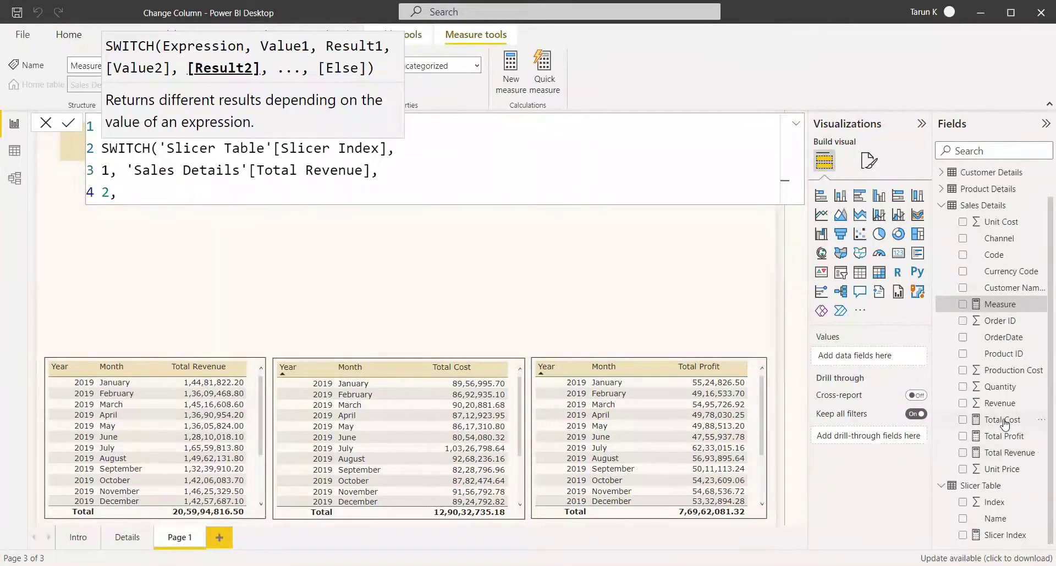
text( Total)
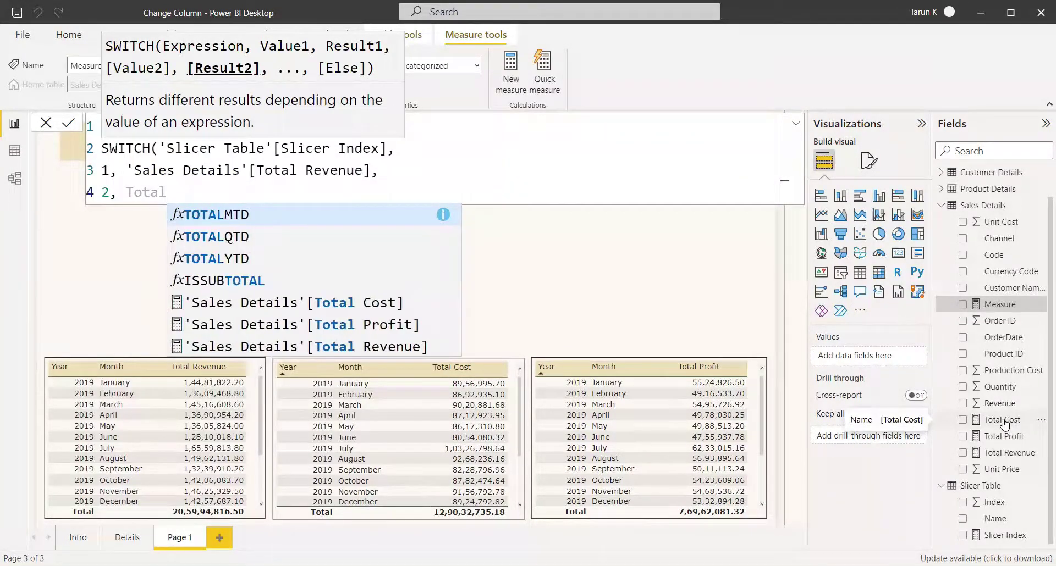
key(Down)
key(Down)
key(Down)
key(Down)
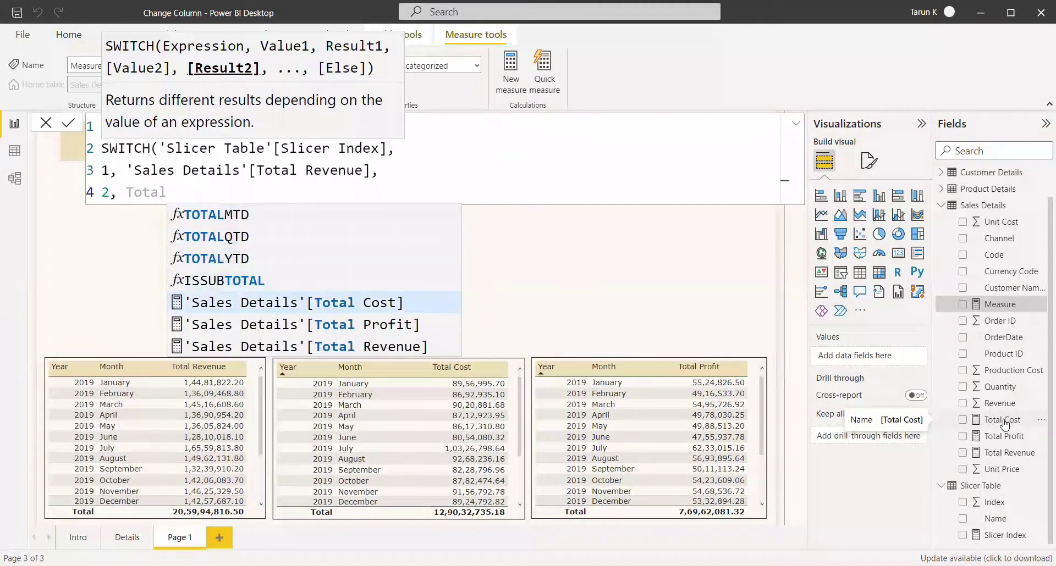
key(Tab)
text(,)
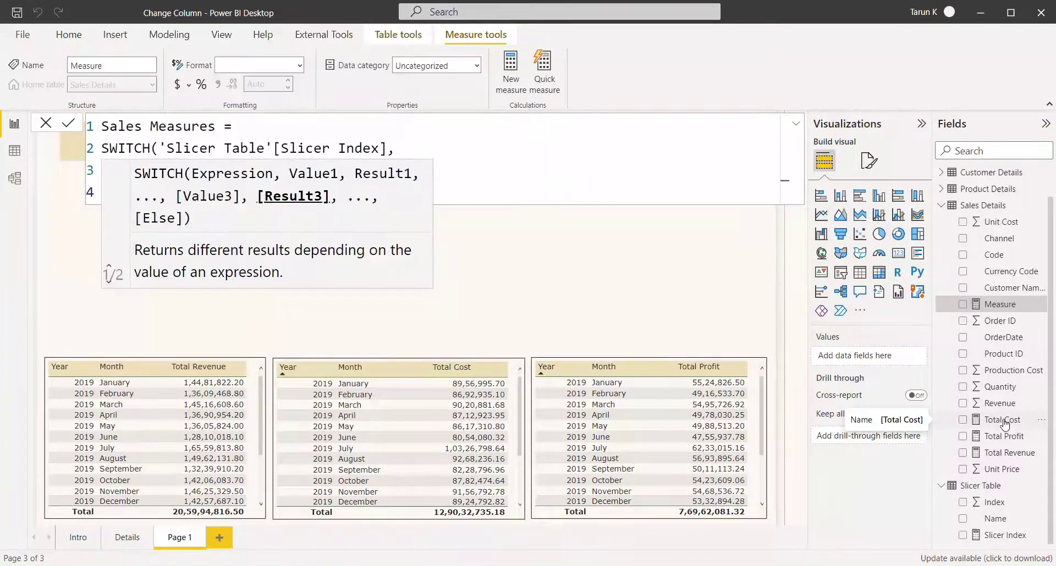
key(shift+Return)
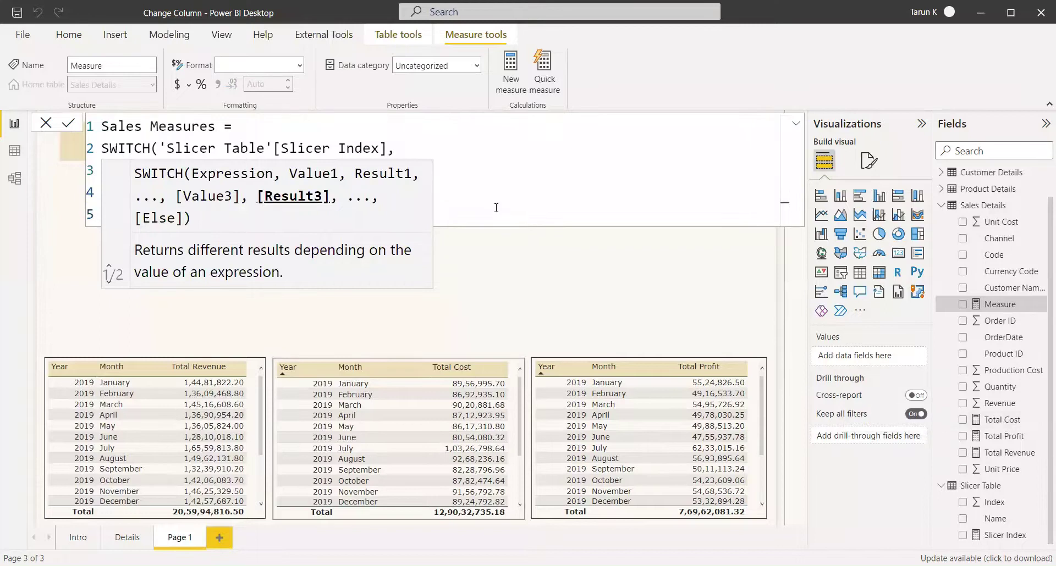
- Add the SWITCH case returning 'Sales Details'[Total Profit] for value 3, close the formula and commit the measure
text(3, Tot)
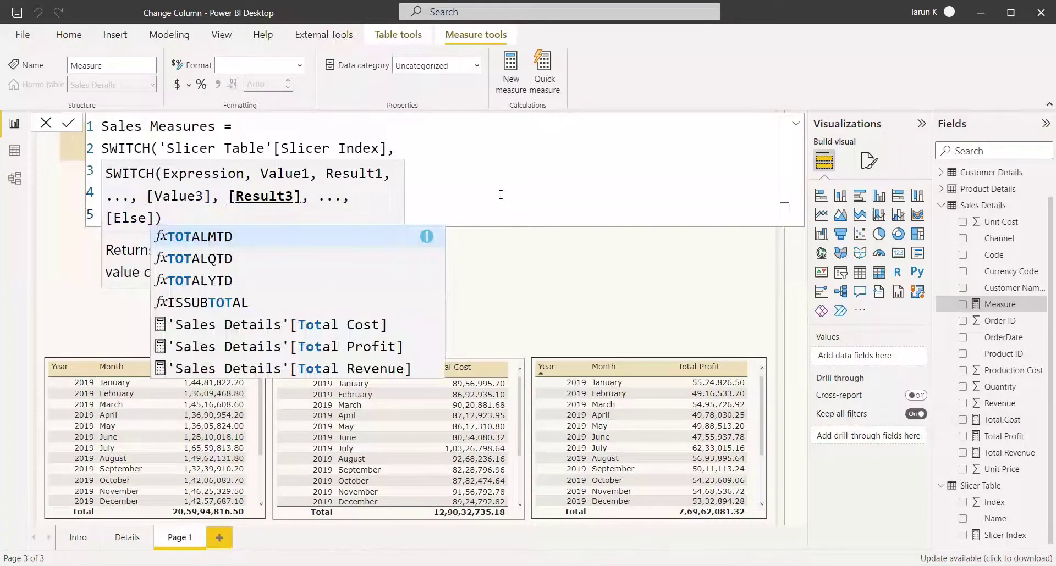
click(374, 347)
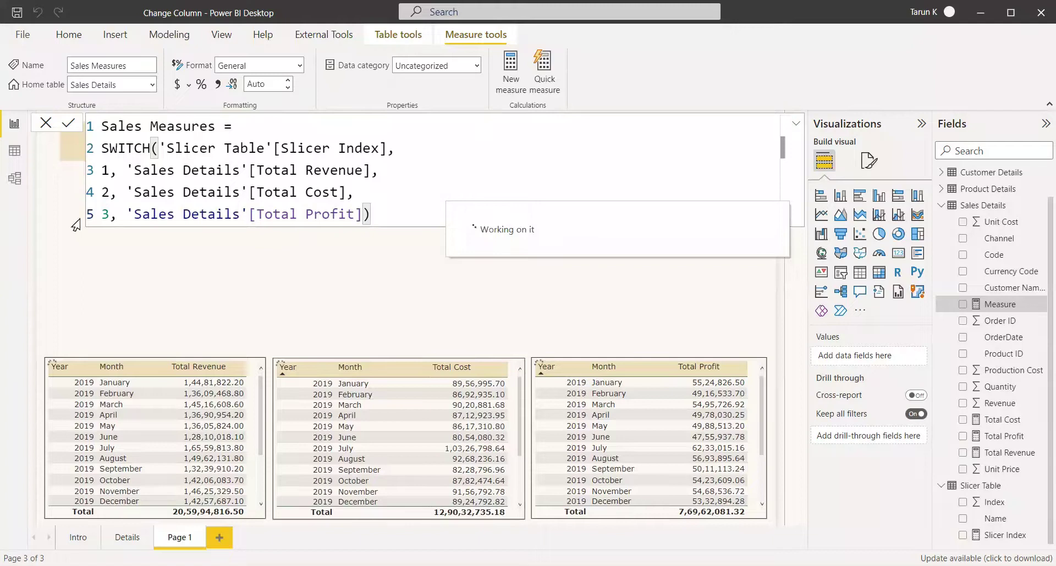
click(472, 256)
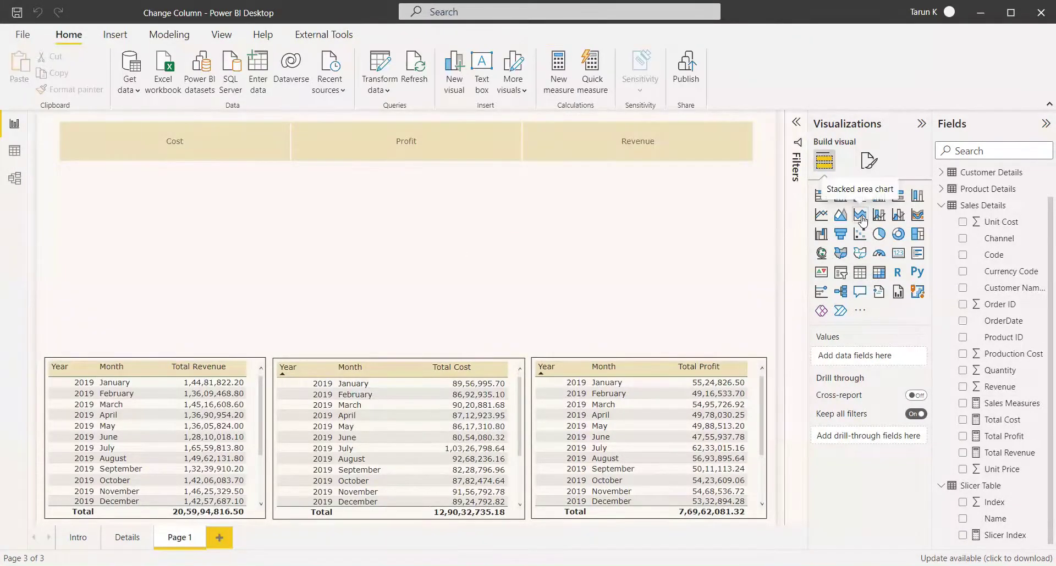
- Insert an area chart below the slicer, extend it upward, and plot Sales Measures against the Calendar Date hierarchy
click(841, 218)
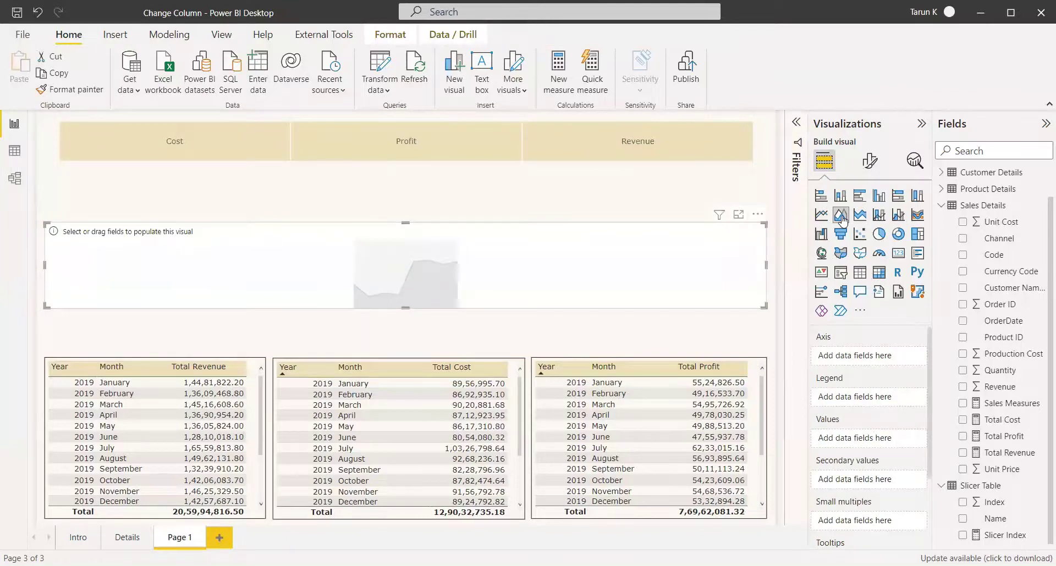
drag(407, 224, 415, 177)
click(962, 190)
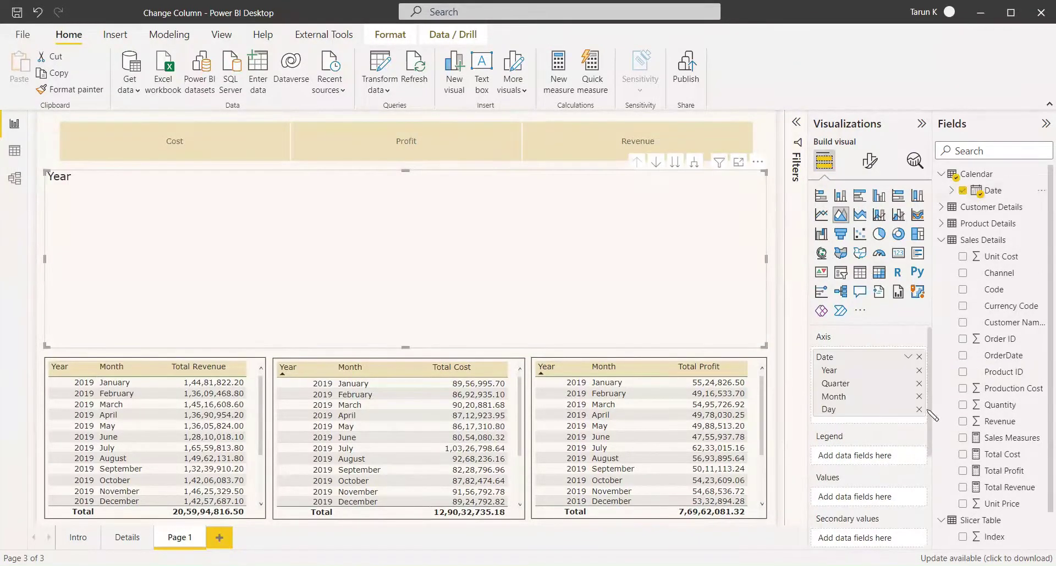
click(963, 438)
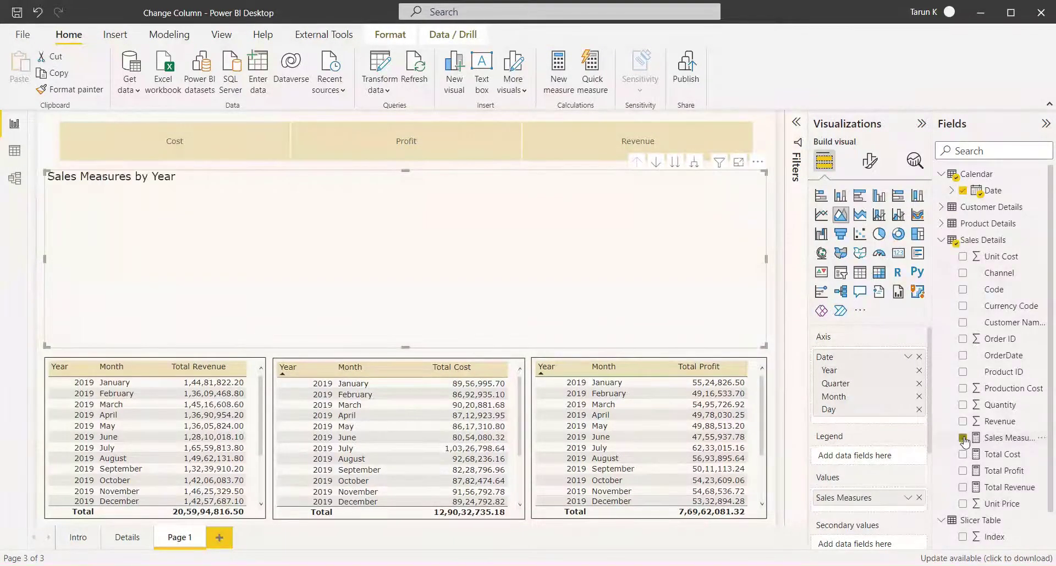
- Drill the area chart down to month level and narrow it to about two-thirds of its width
click(675, 164)
click(675, 162)
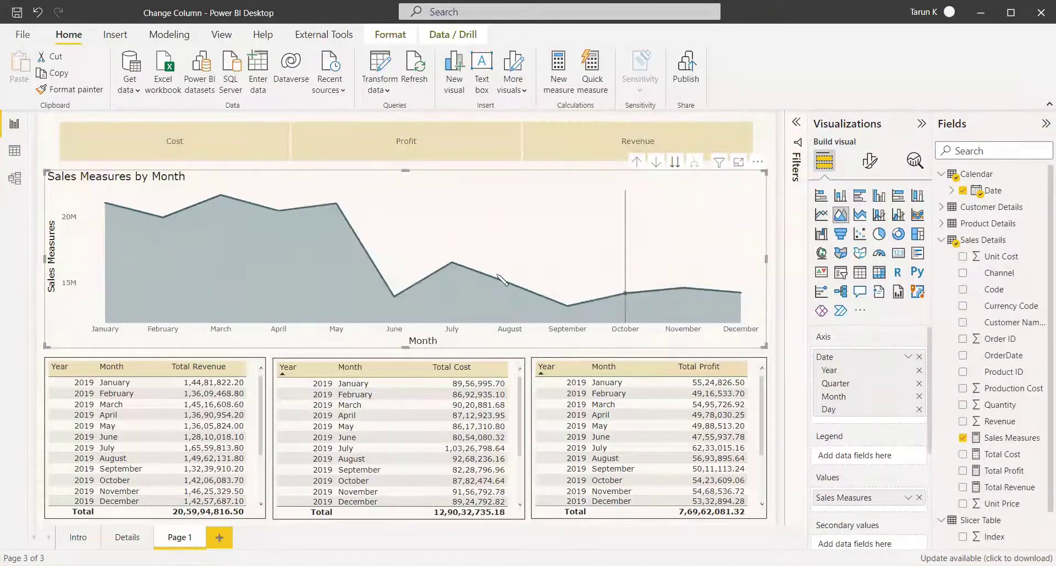
drag(766, 259, 525, 259)
click(630, 294)
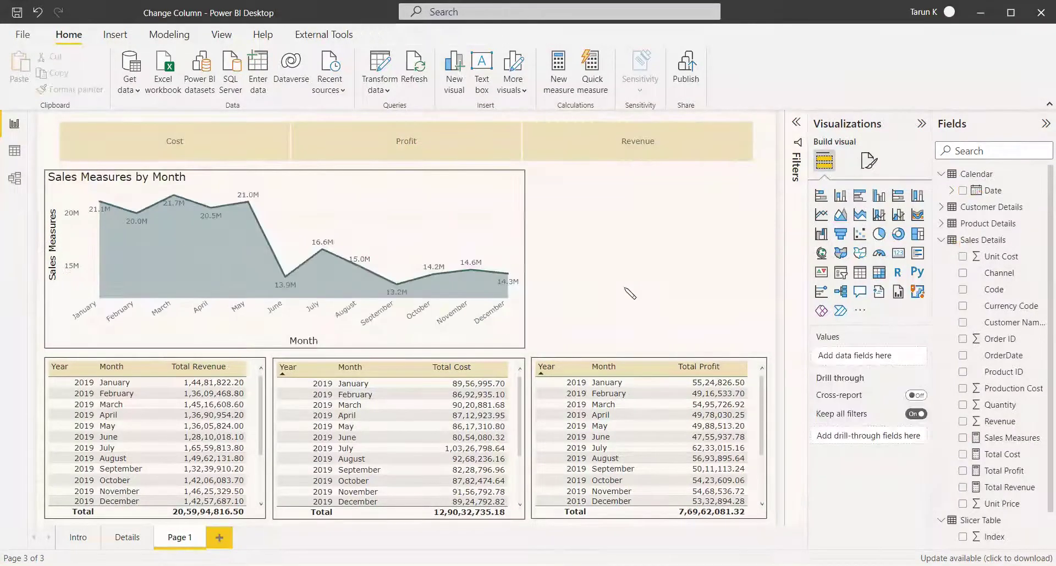
- Switch the Name slicer through Revenue, Profit and Cost to check how the area chart responds
click(624, 144)
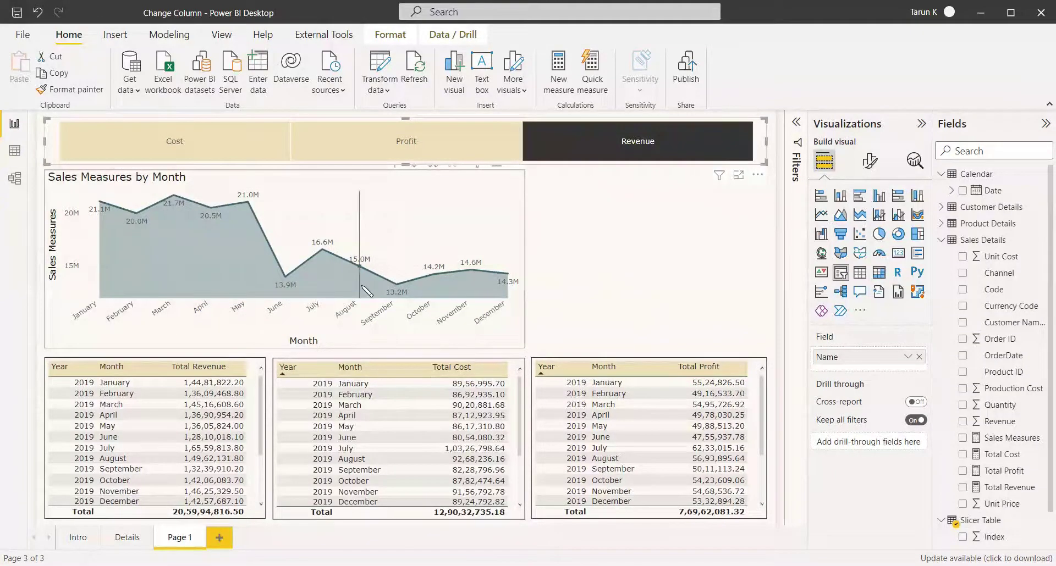
click(404, 143)
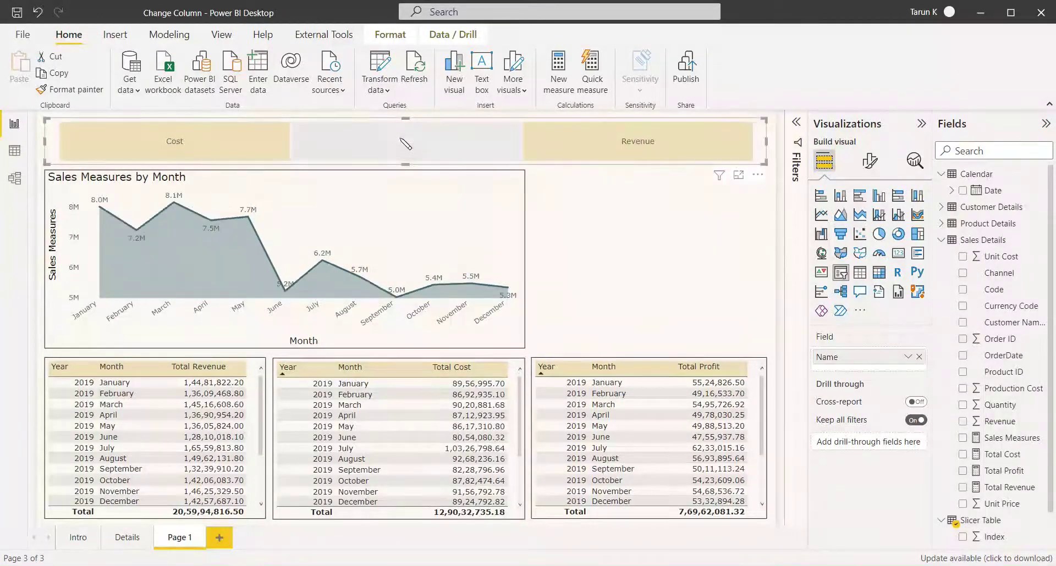
click(193, 153)
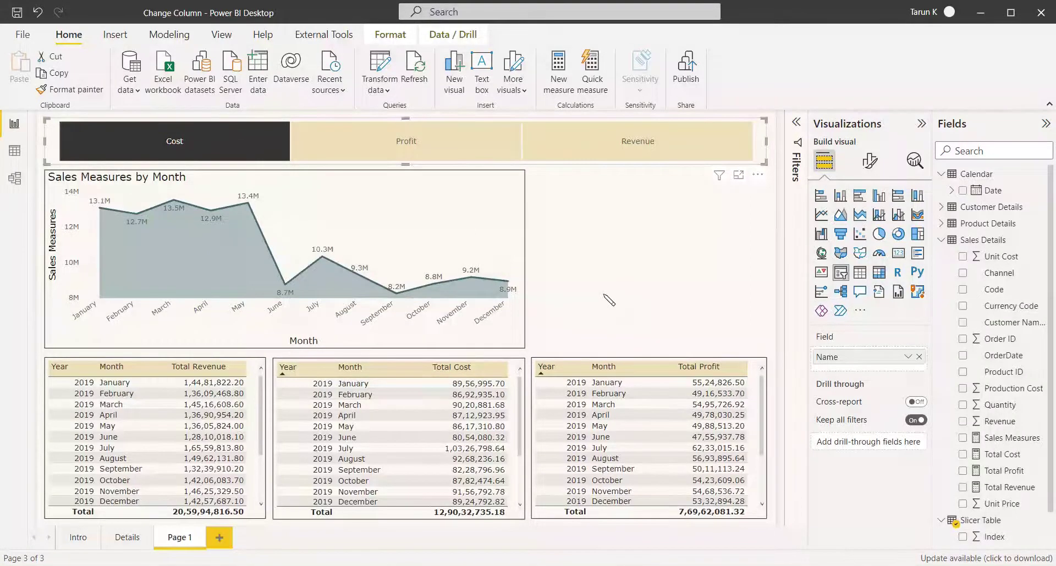
click(605, 297)
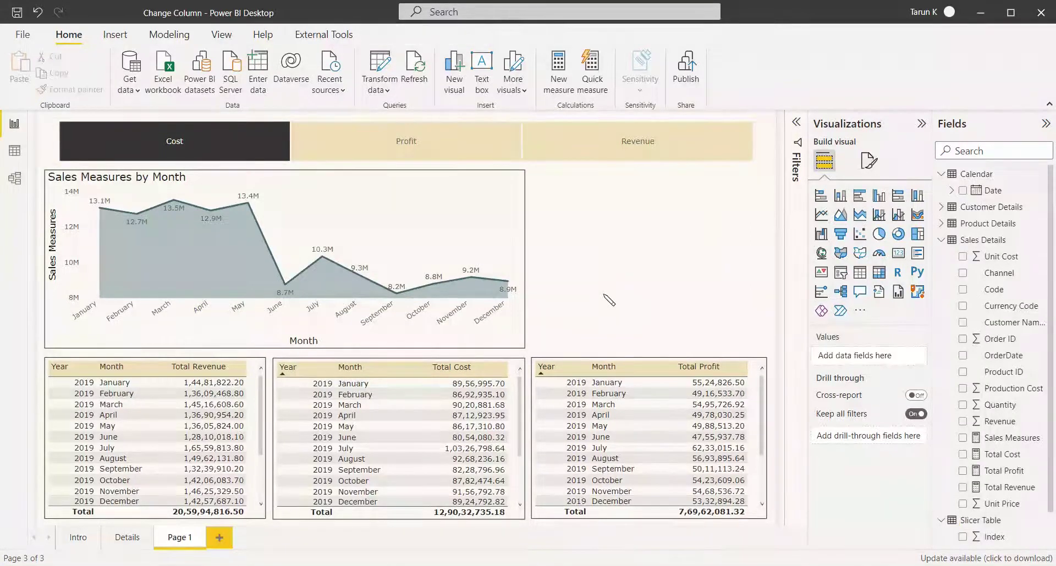
- Add a table beside the area chart with Year and Month from Calendar Date plus Sales Measures, and fit it into the free space
click(860, 273)
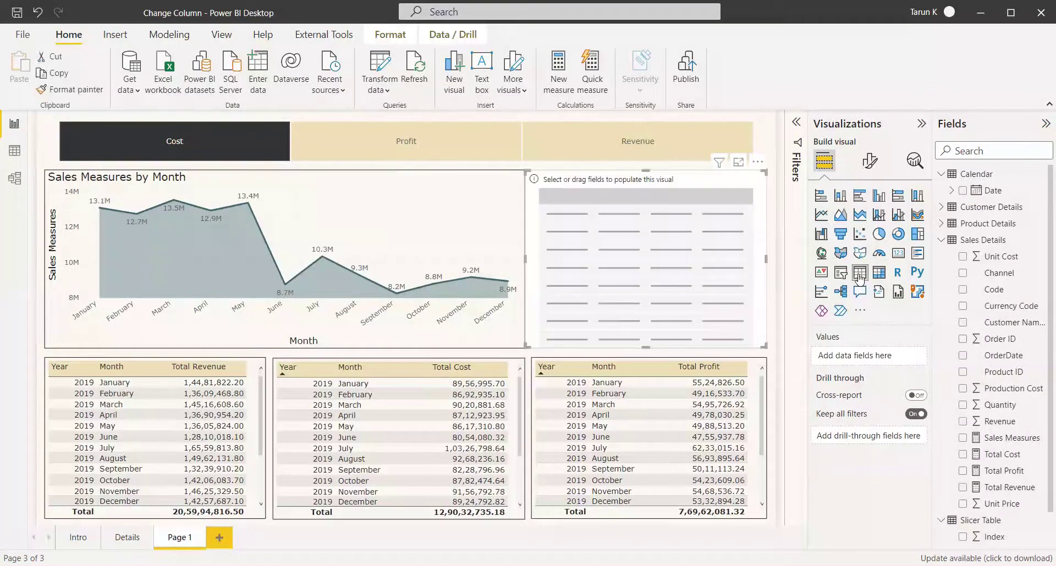
click(962, 192)
click(919, 384)
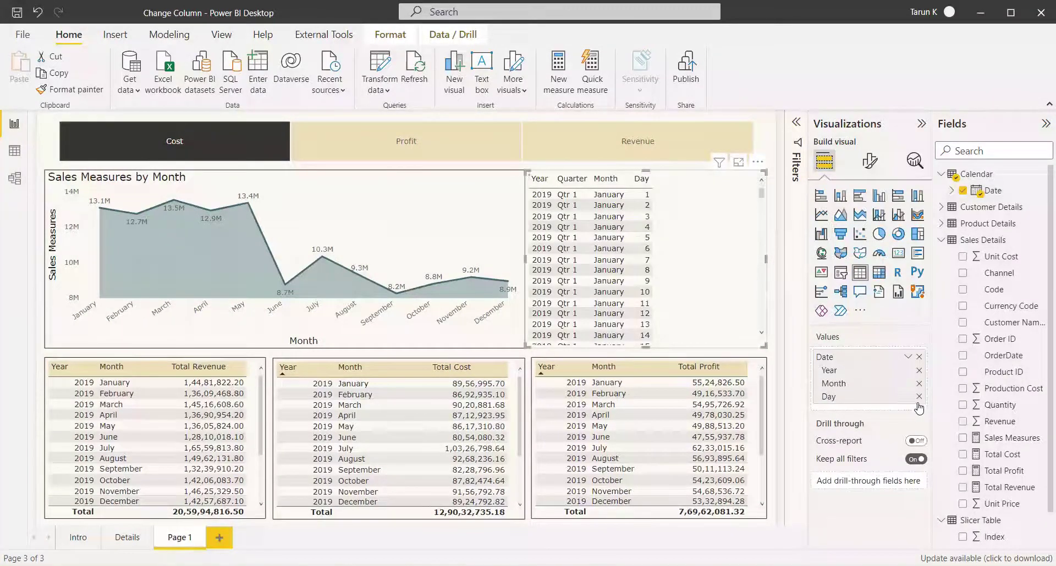
click(919, 397)
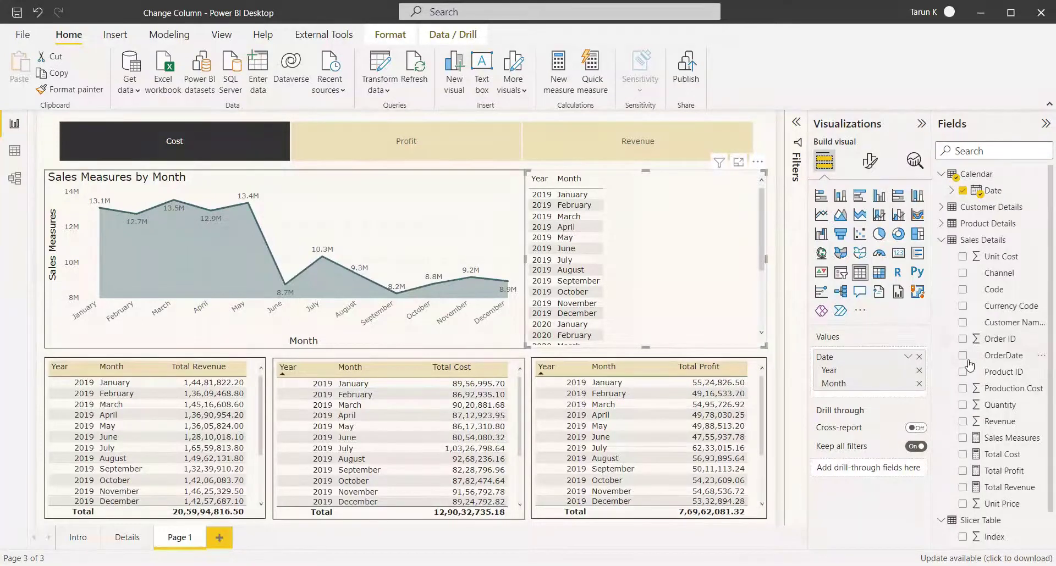
click(962, 438)
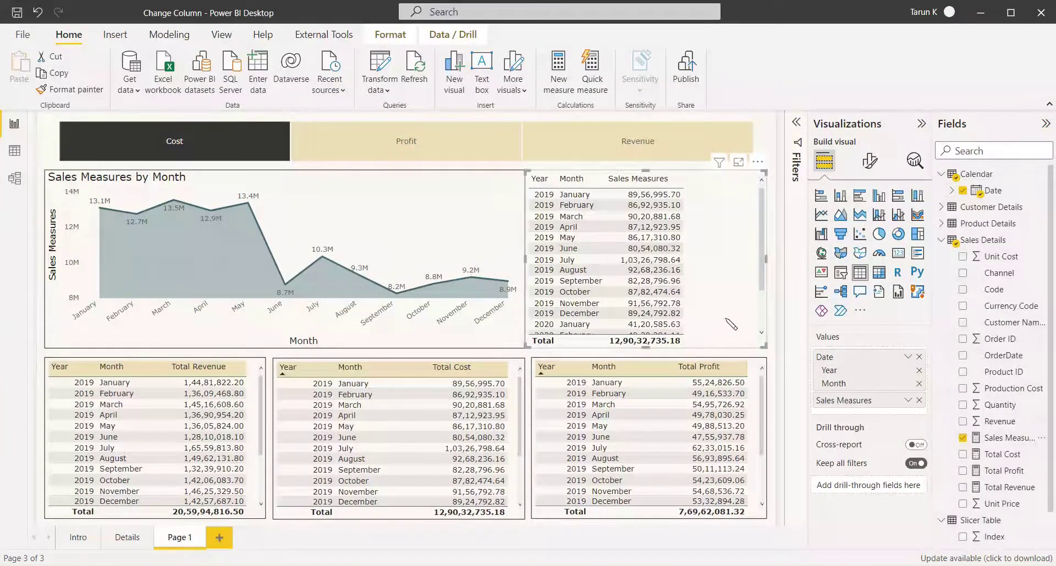
click(528, 324)
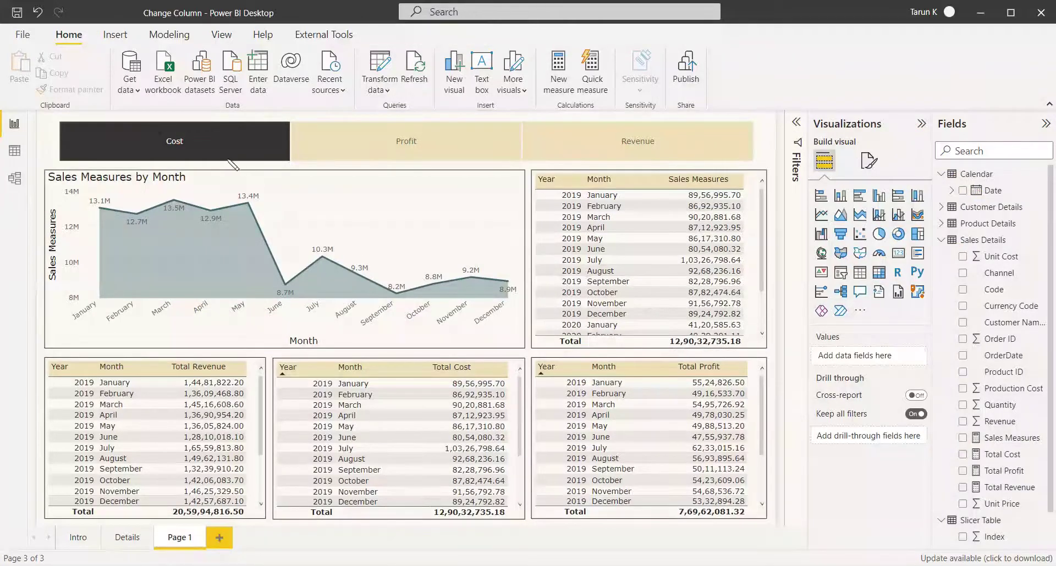
- Select Profit, Revenue and Cost in the slicer in turn to compare the Sales Measures table with the tables below
click(405, 149)
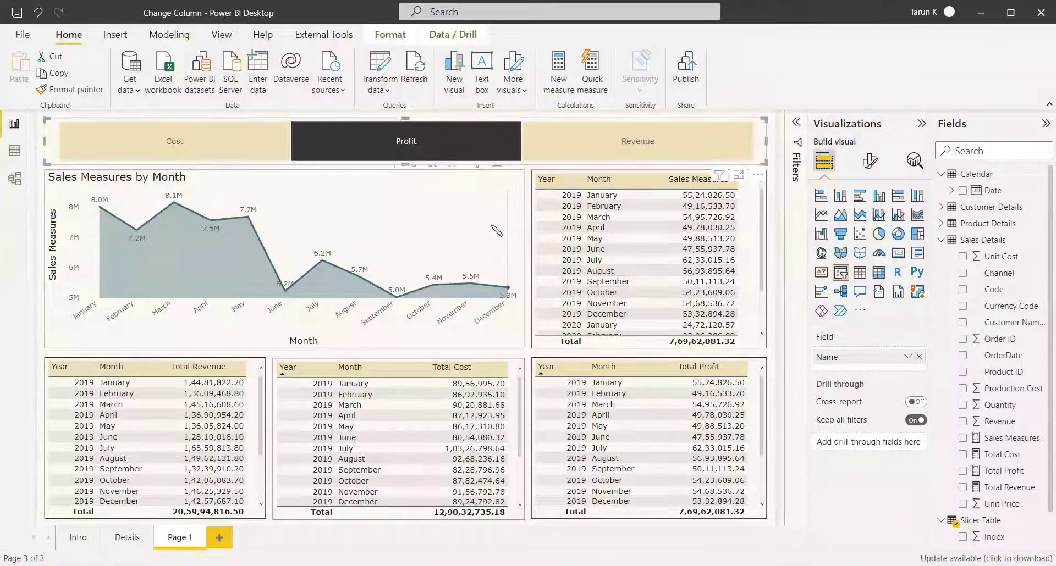
click(774, 296)
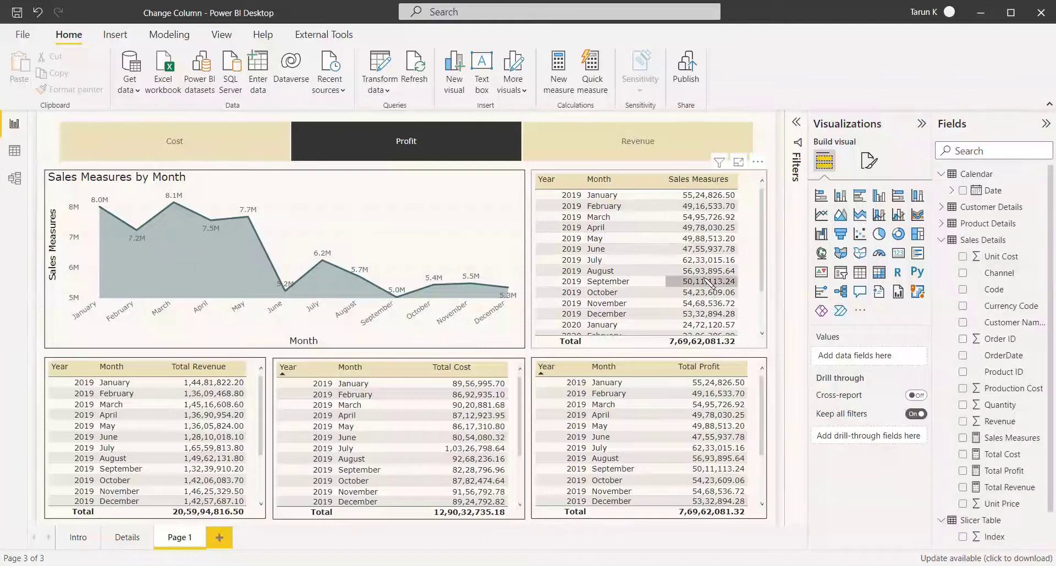
click(659, 155)
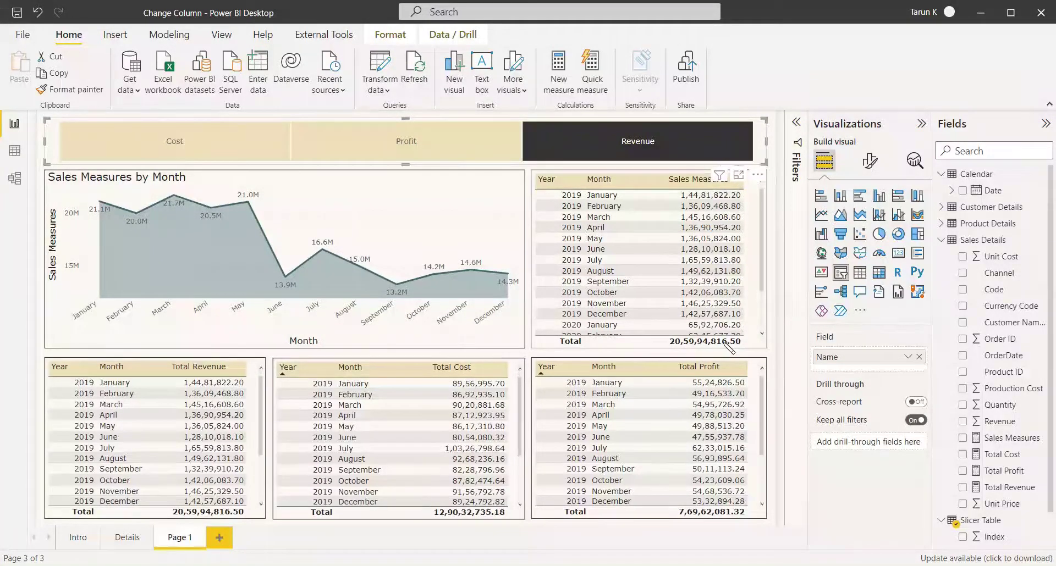
click(222, 154)
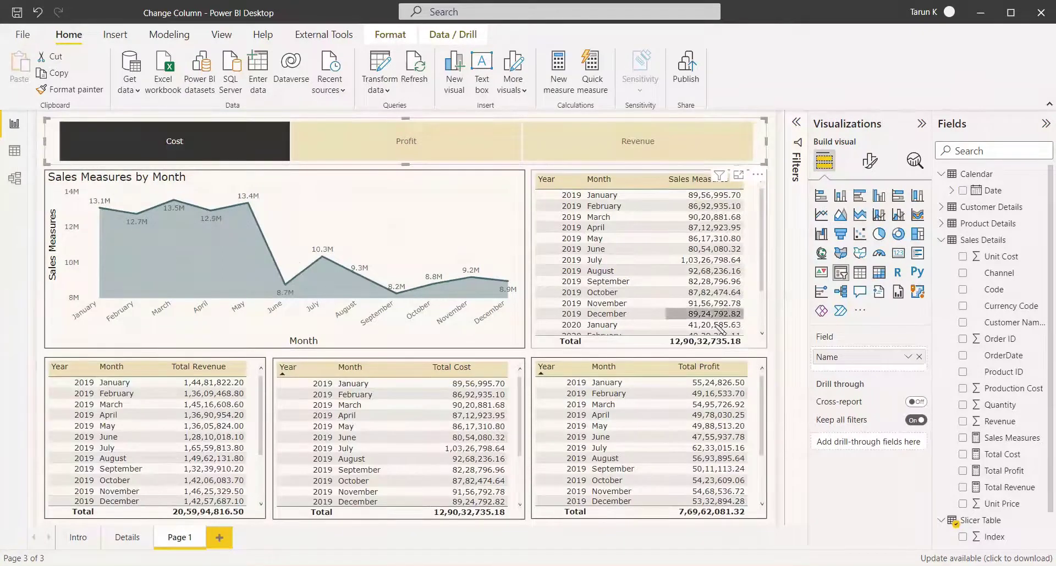
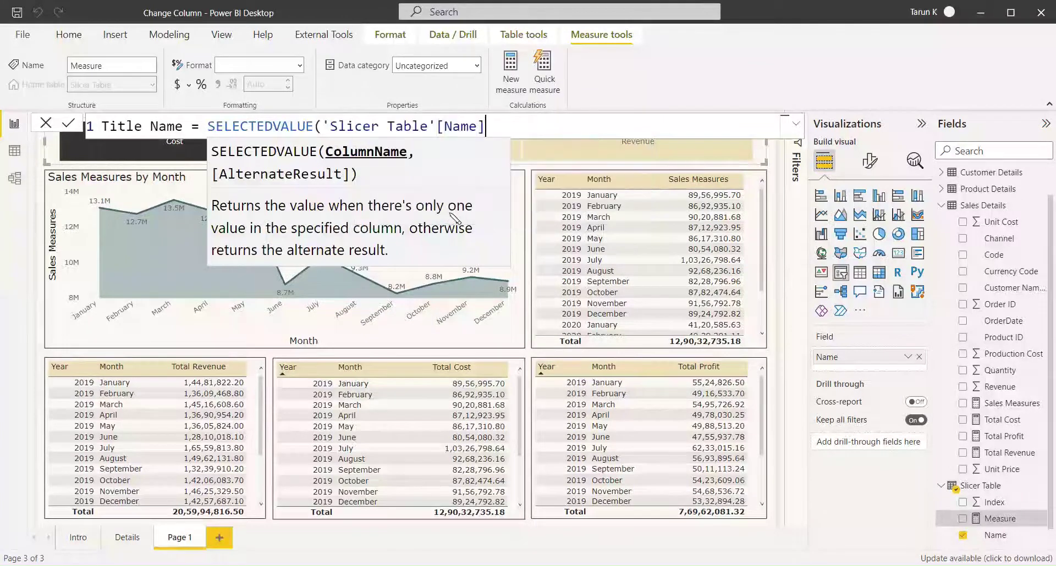
- Complete the Title Name measure as SELECTEDVALUE('Slicer Table'[Name]) and commit it
text())
key(Return)
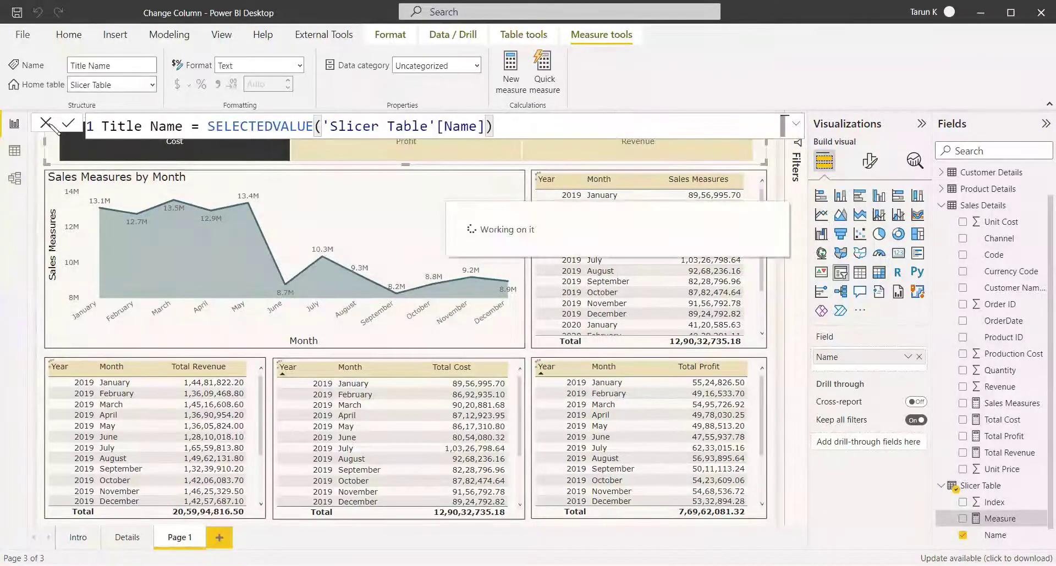
- Base the area chart's title text on the field value of the Title Name measure from Slicer Table
click(455, 181)
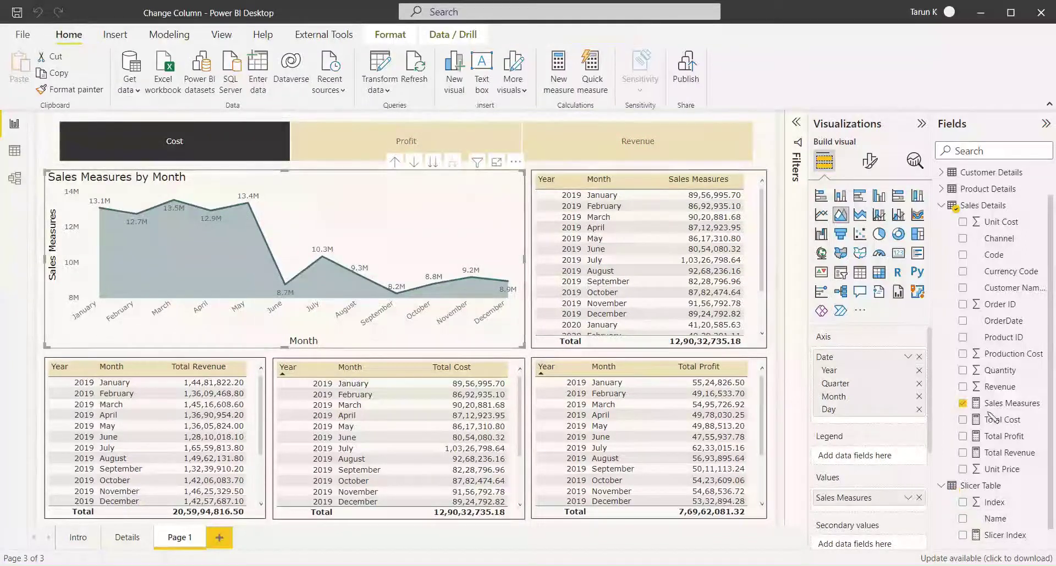
click(869, 163)
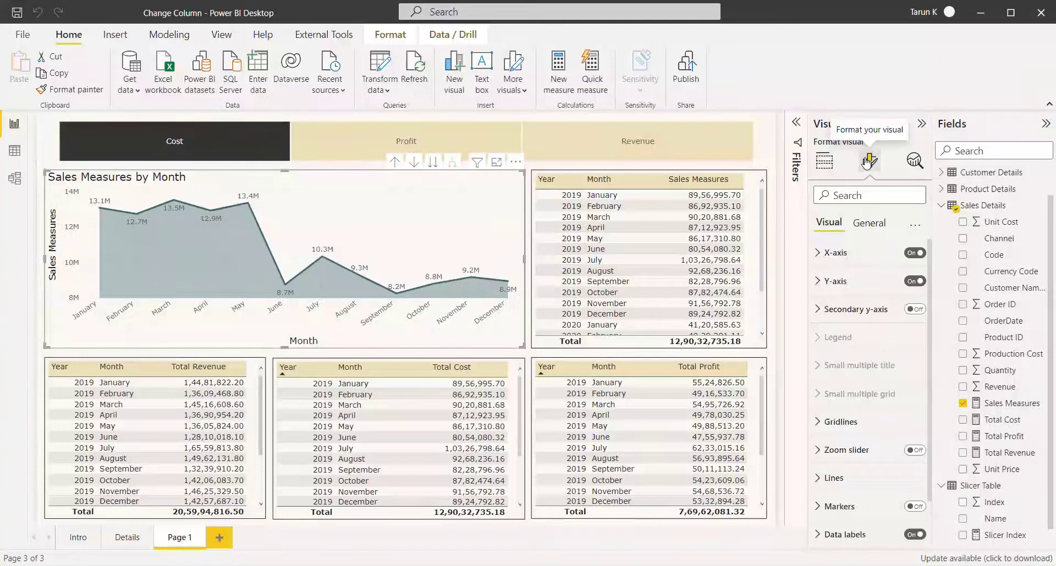
click(867, 225)
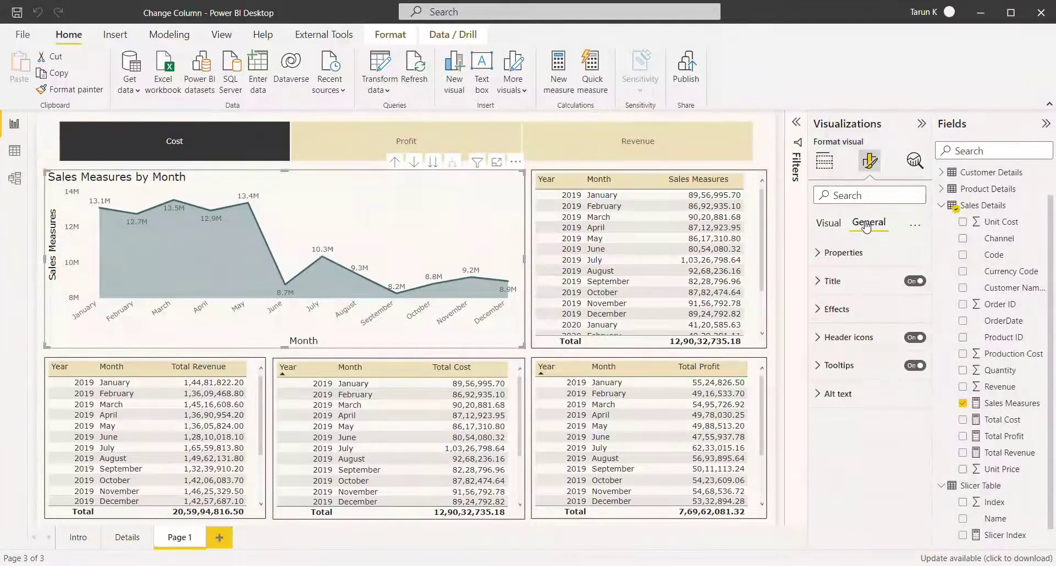
click(816, 282)
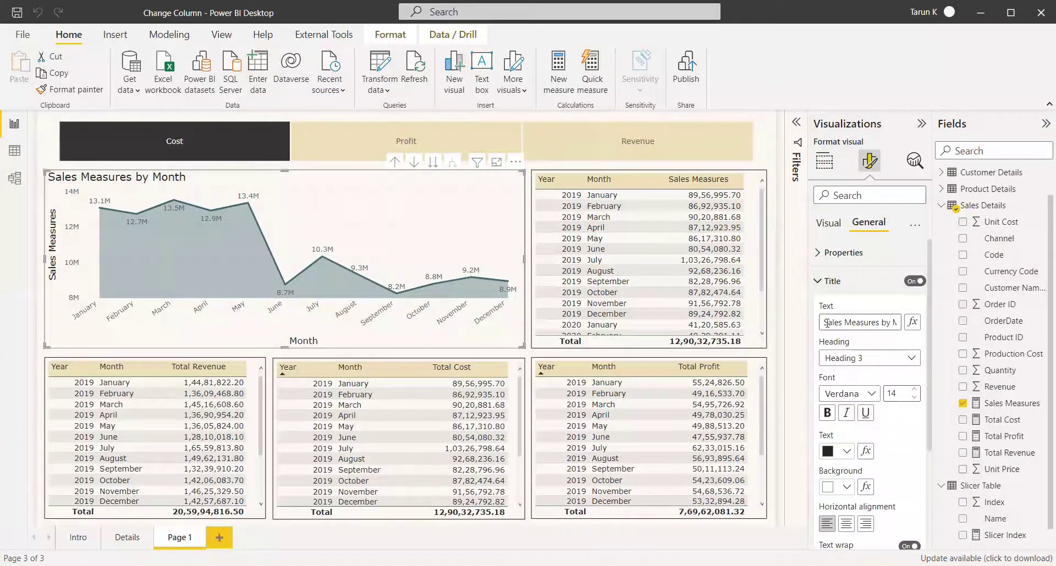
click(913, 323)
click(265, 135)
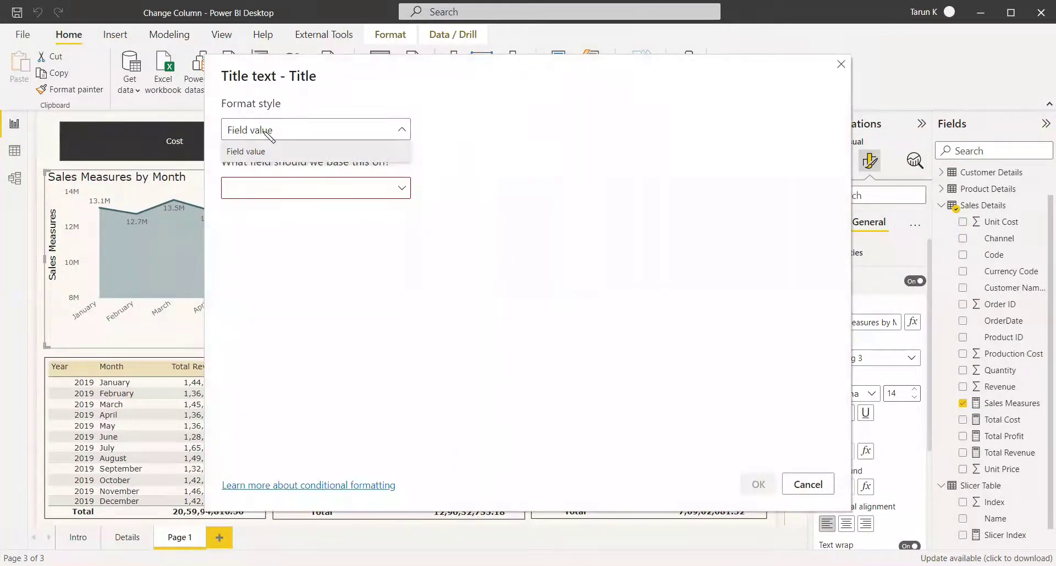
click(265, 150)
click(299, 187)
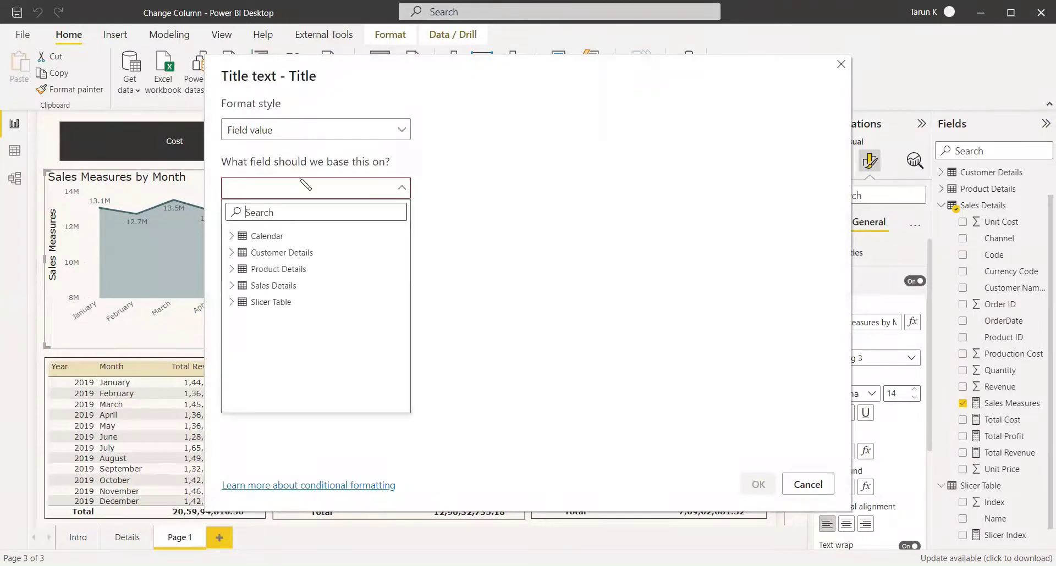
click(268, 304)
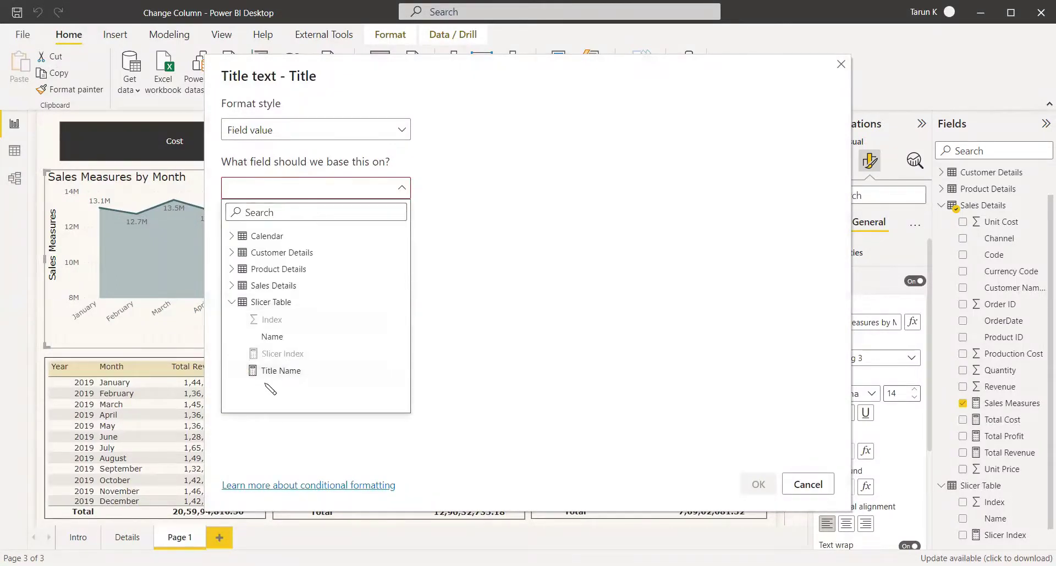
click(271, 374)
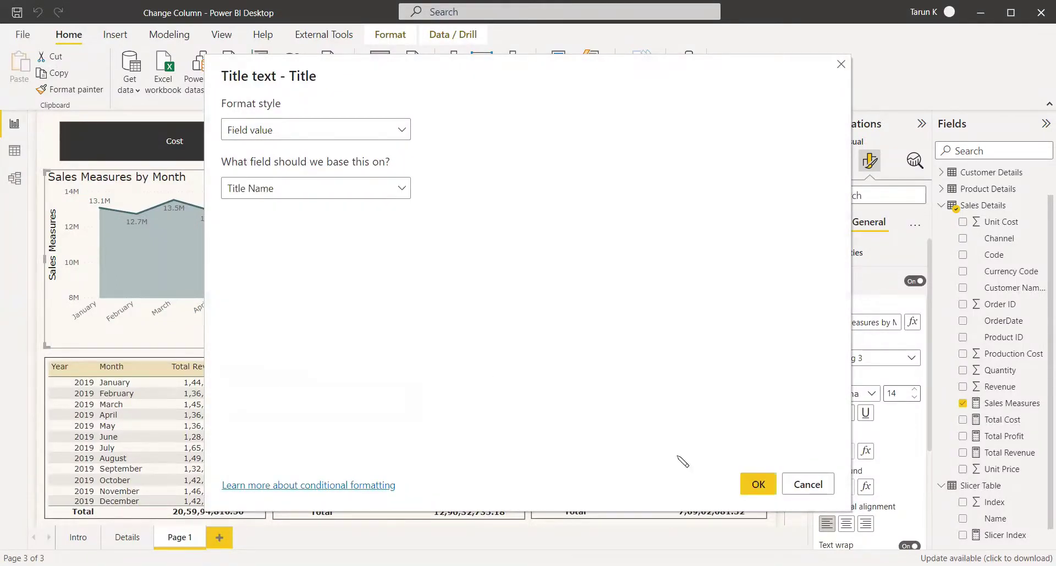
click(753, 485)
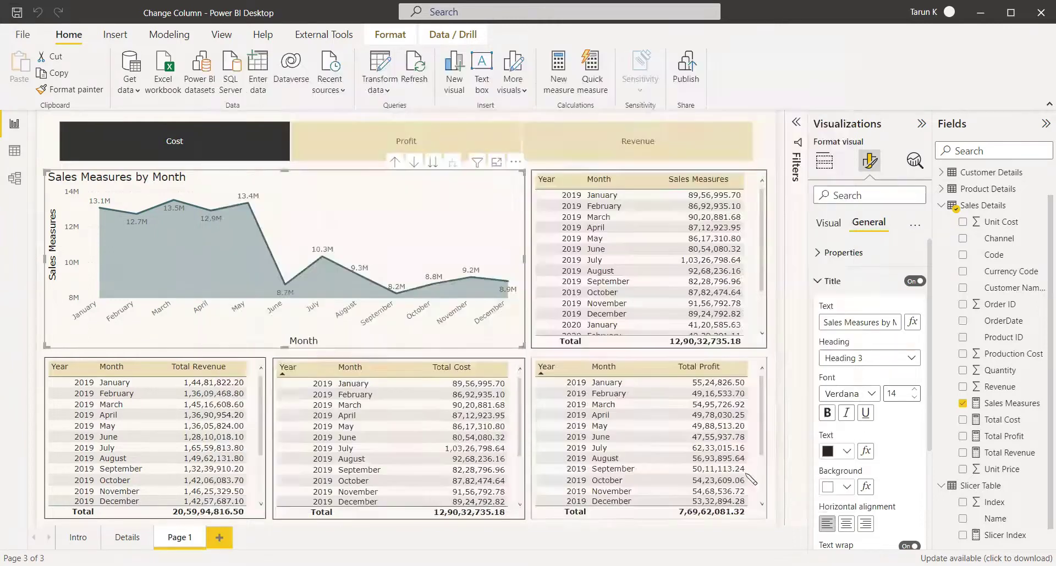
click(187, 166)
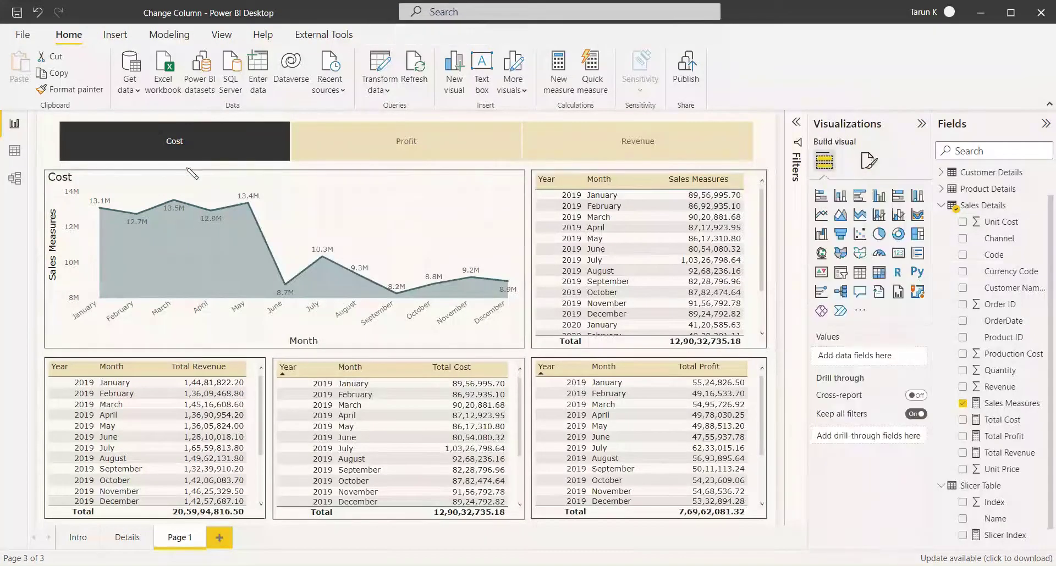
- Check the area chart's title for Cost, Profit and Revenue in the slicer, and clear the slicer selection
click(178, 144)
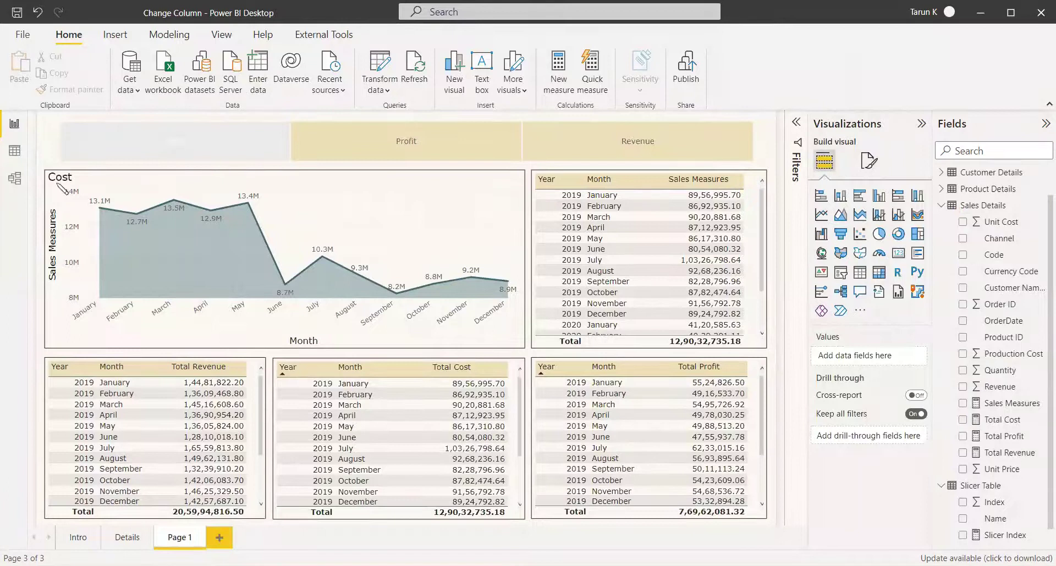
click(403, 144)
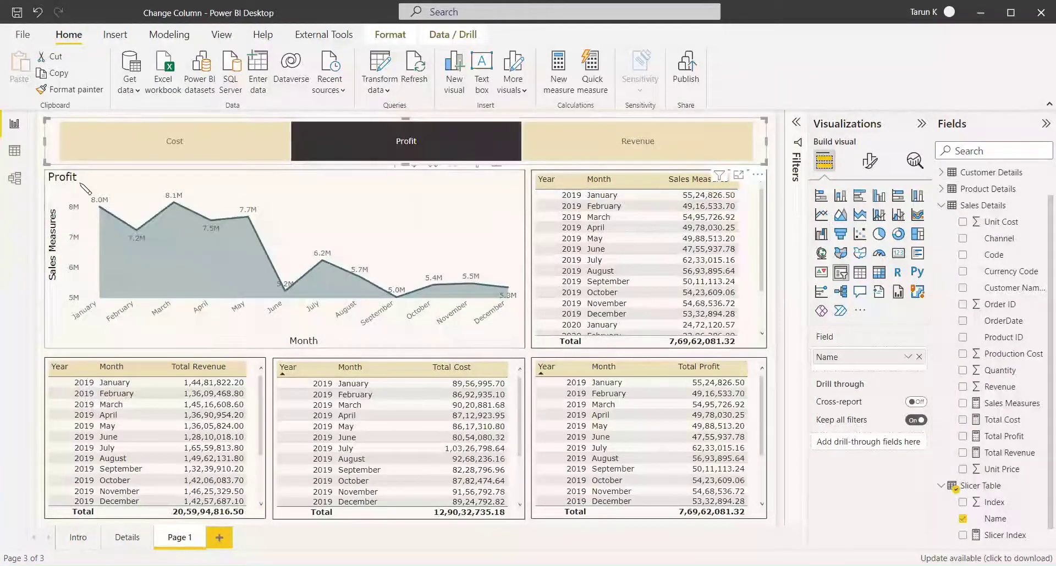
click(636, 141)
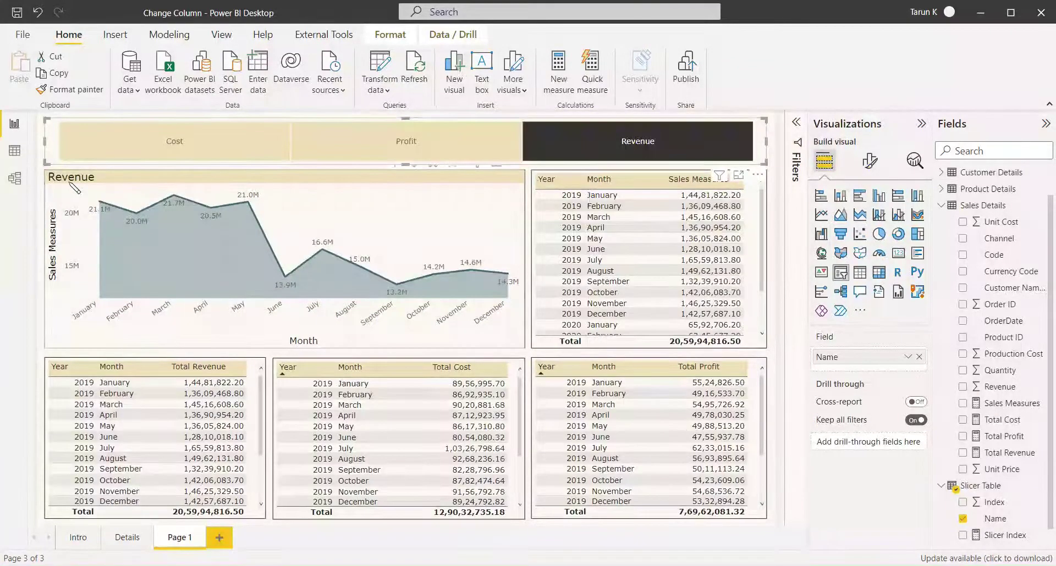
click(612, 155)
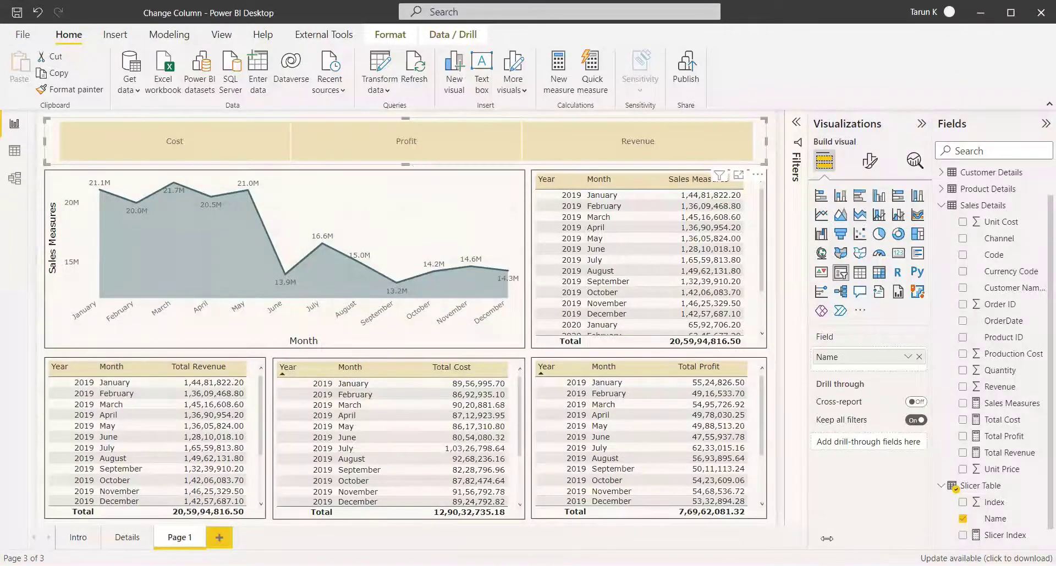
click(775, 385)
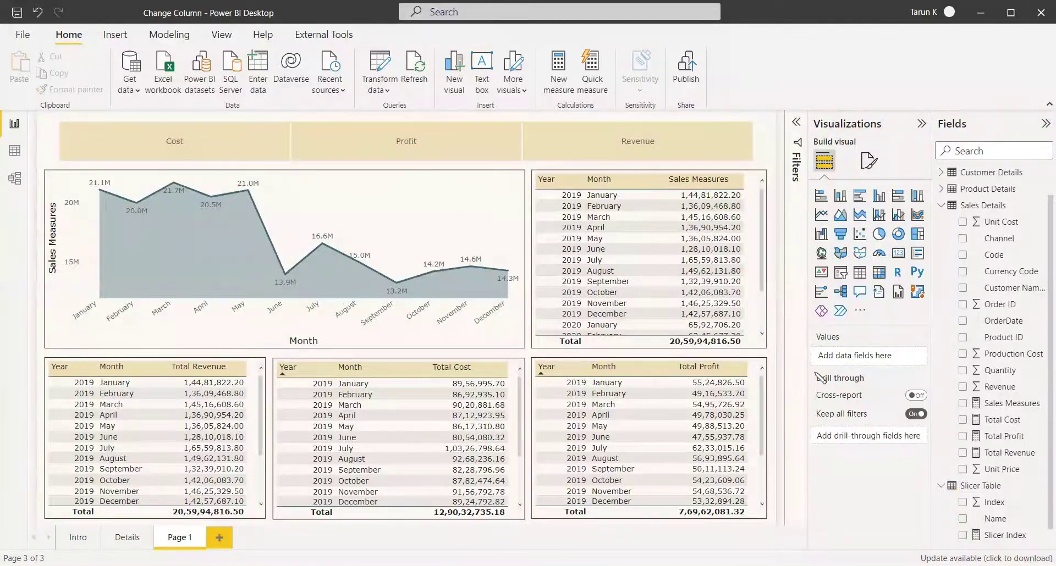